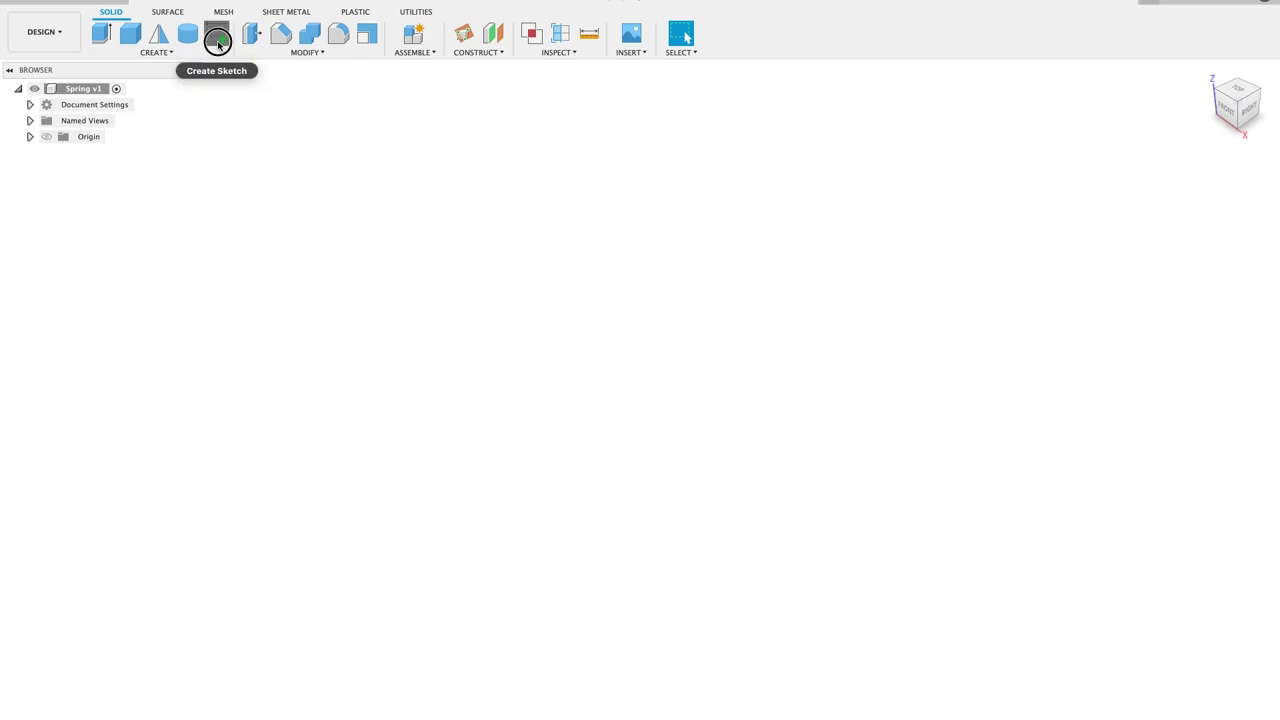
Step: Start a new sketch on the horizontal origin plane
left_click(217, 35)
left_click(706, 414)
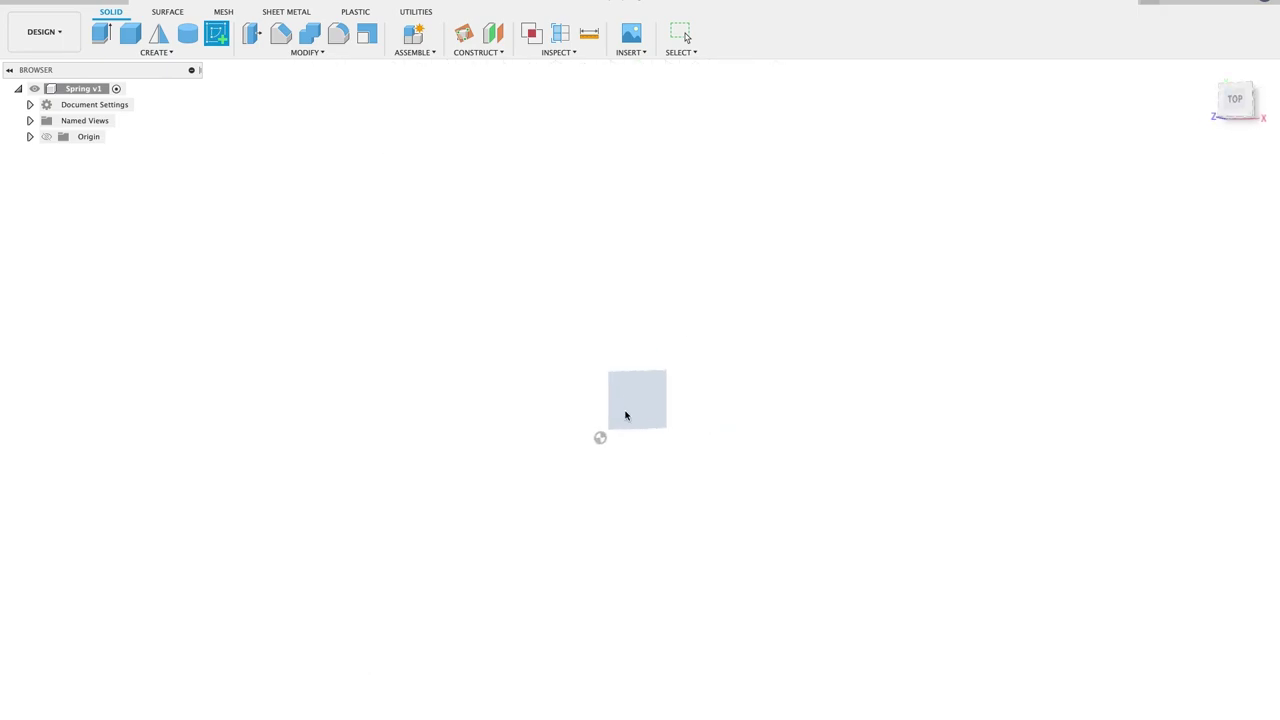
left_click(194, 53)
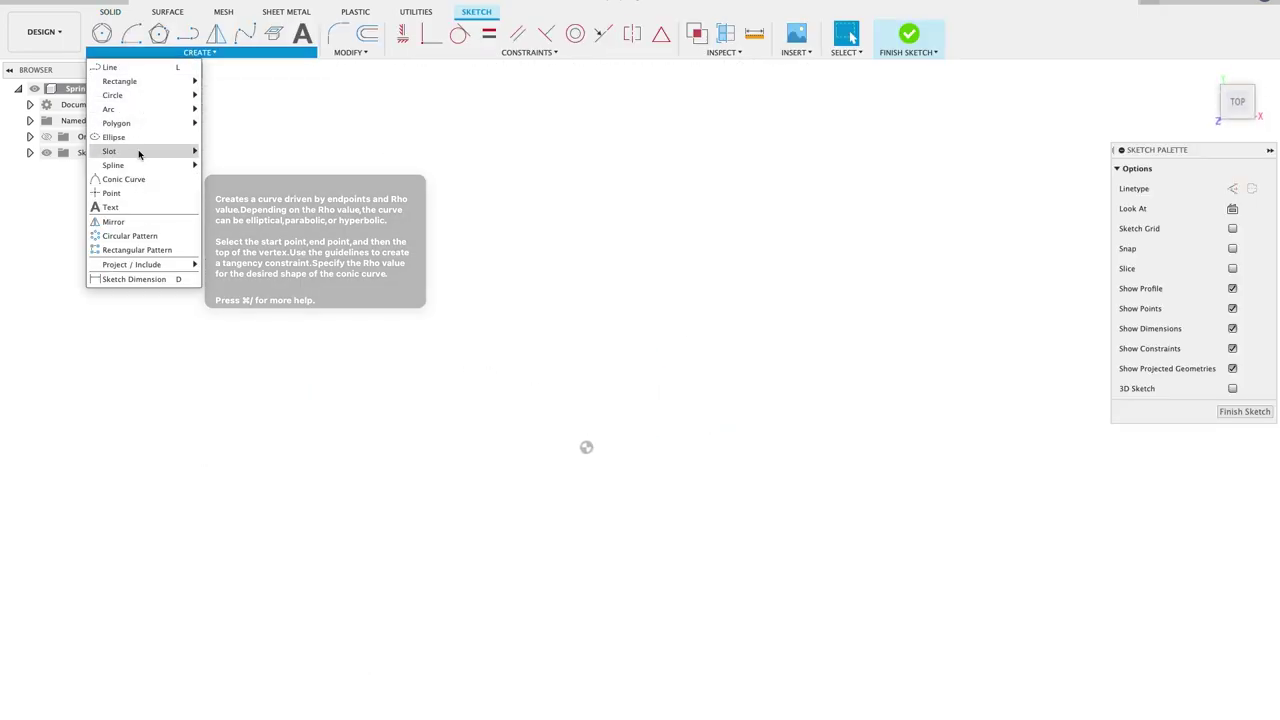
left_click(589, 205)
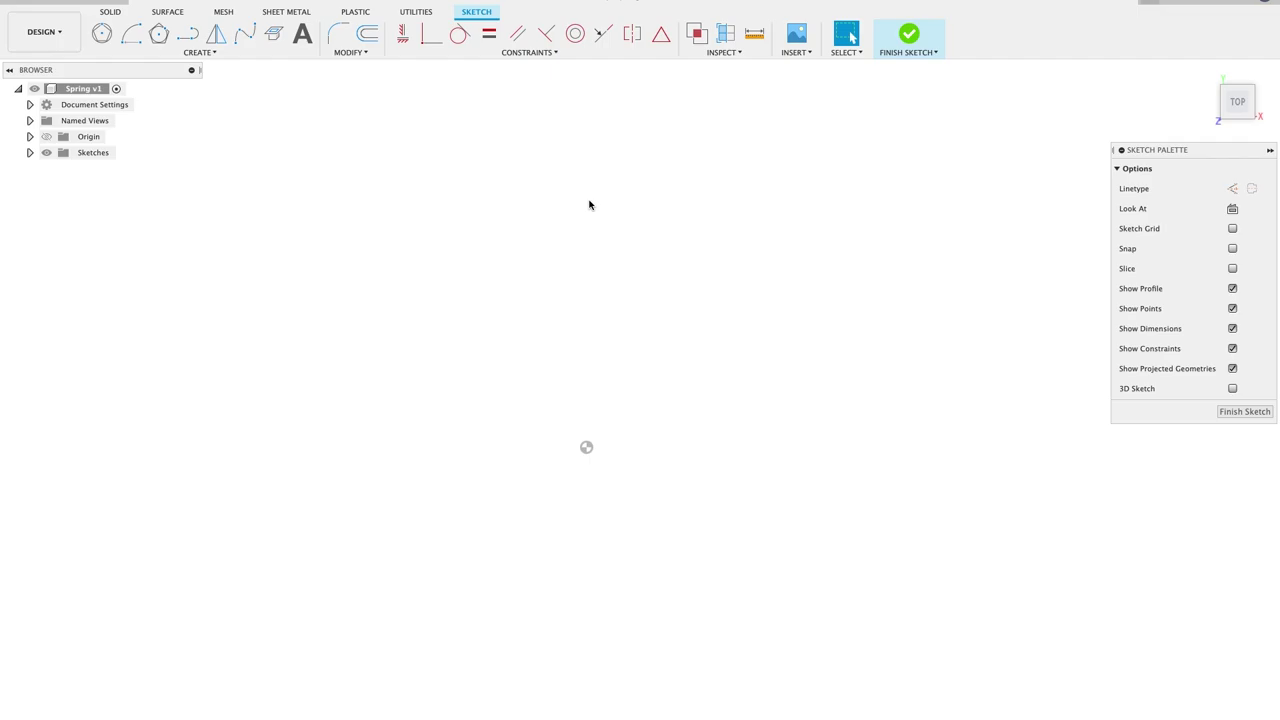
Step: Draw a freeform spline spiralling outward from the origin
left_click(245, 33)
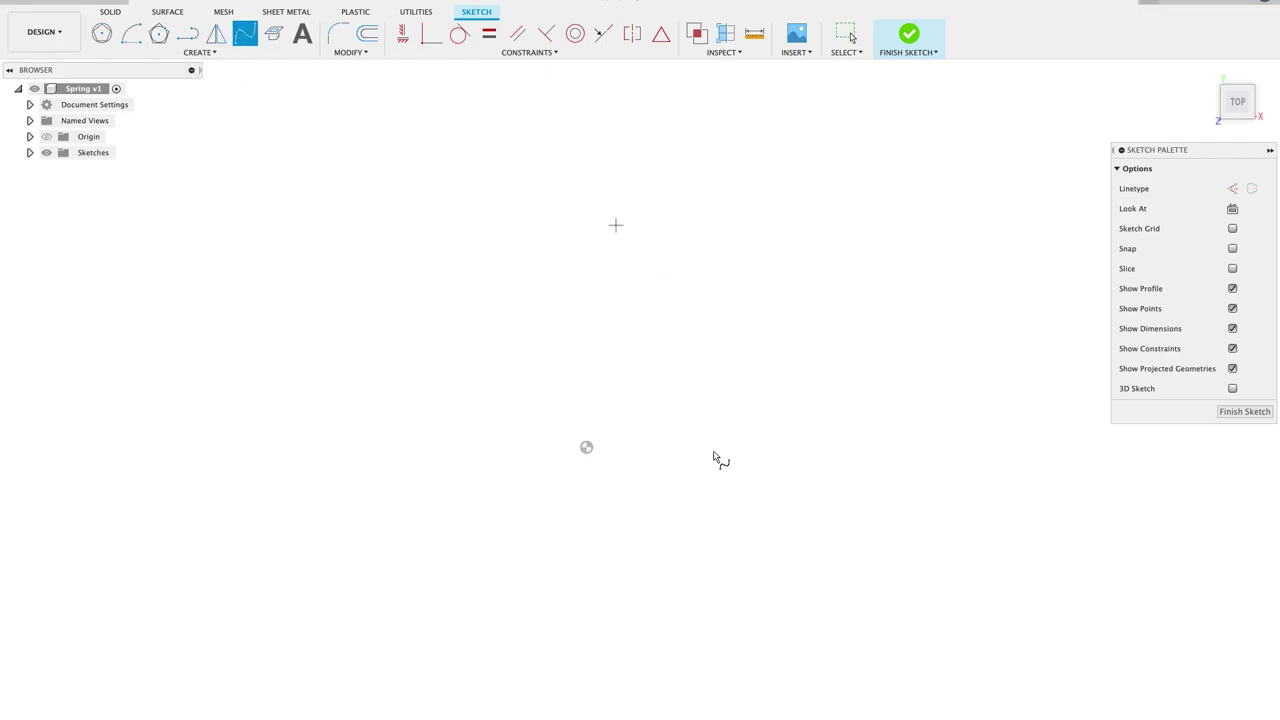
left_click(586, 447)
left_click(572, 385)
left_click(681, 359)
left_click(726, 527)
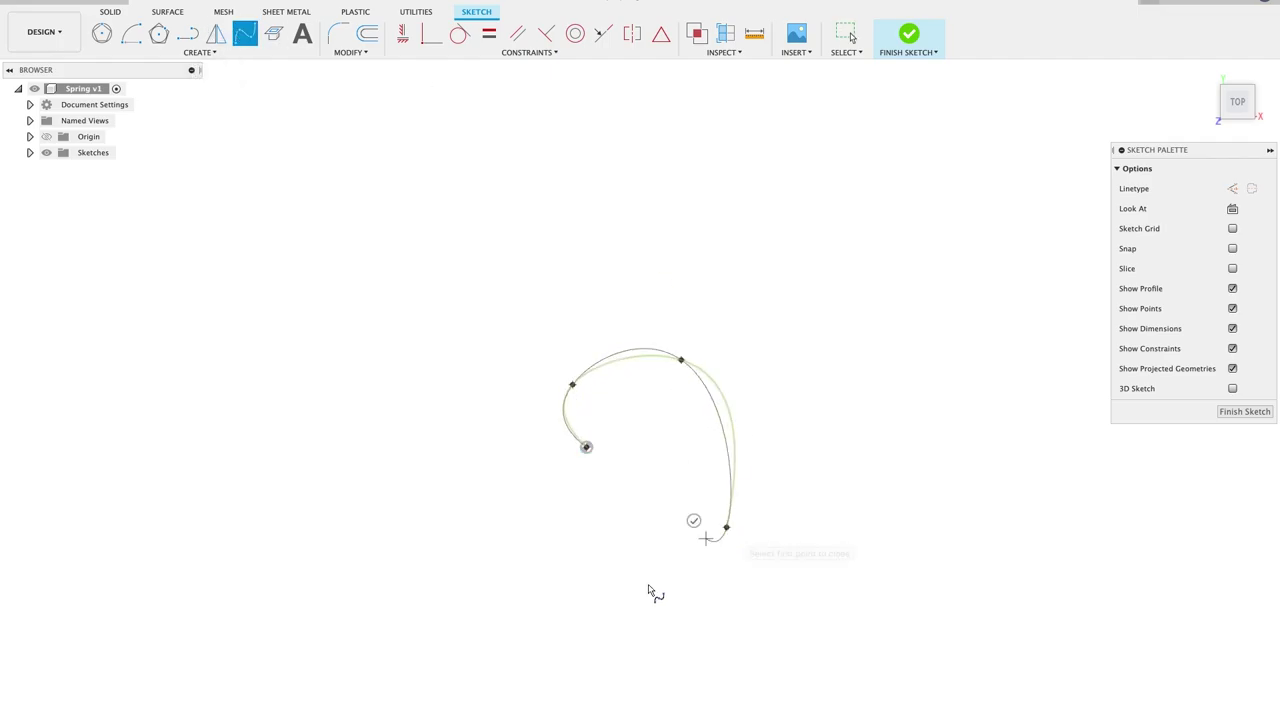
left_click(617, 598)
left_click(424, 568)
left_click(420, 397)
left_click(509, 229)
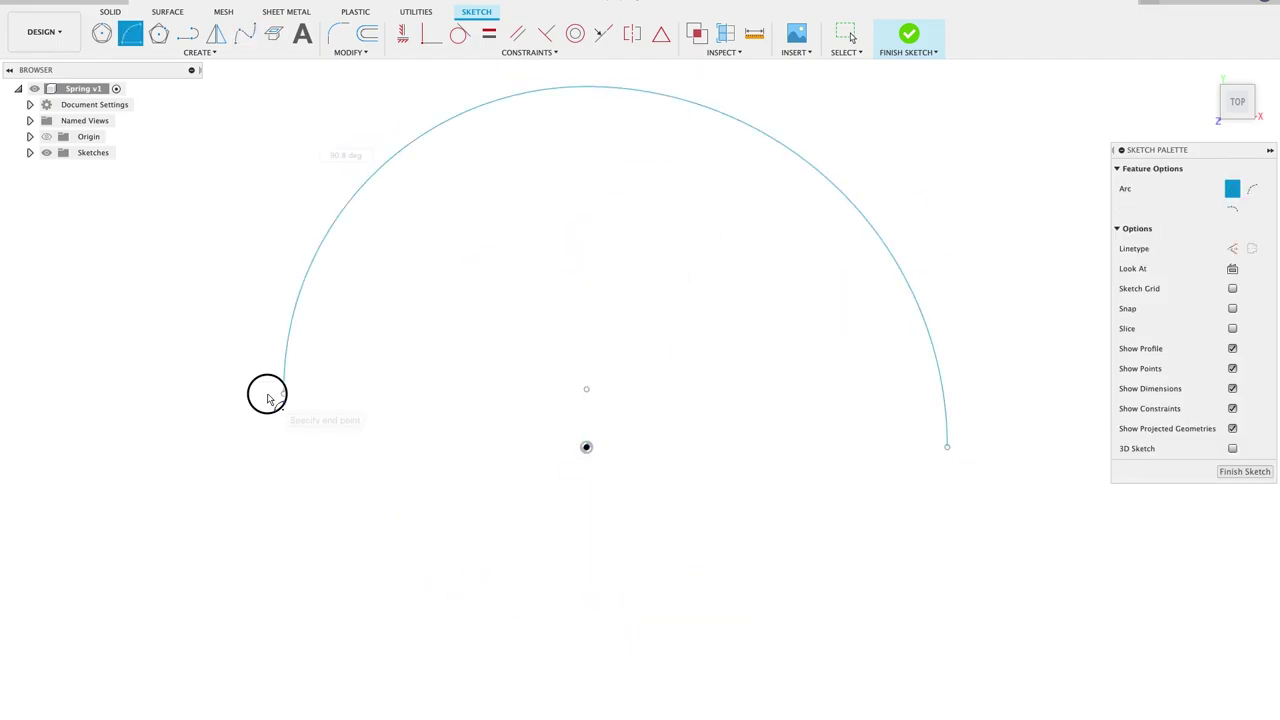
Step: Continue the spiral with a series of arcs
left_click(530, 643)
left_click(530, 643)
left_click(677, 431)
left_click(586, 429)
left_click(749, 429)
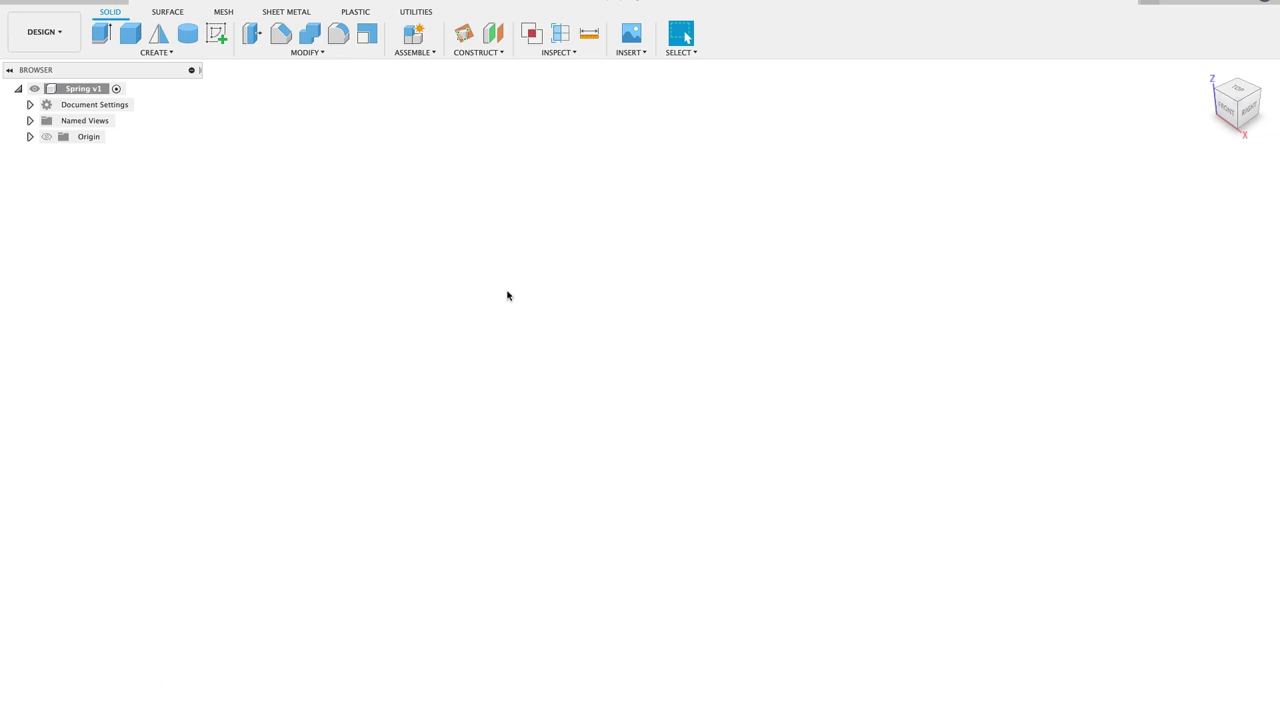
Step: Start a coil on the XY plane at the origin with a 50 mm base diameter
left_click(212, 53)
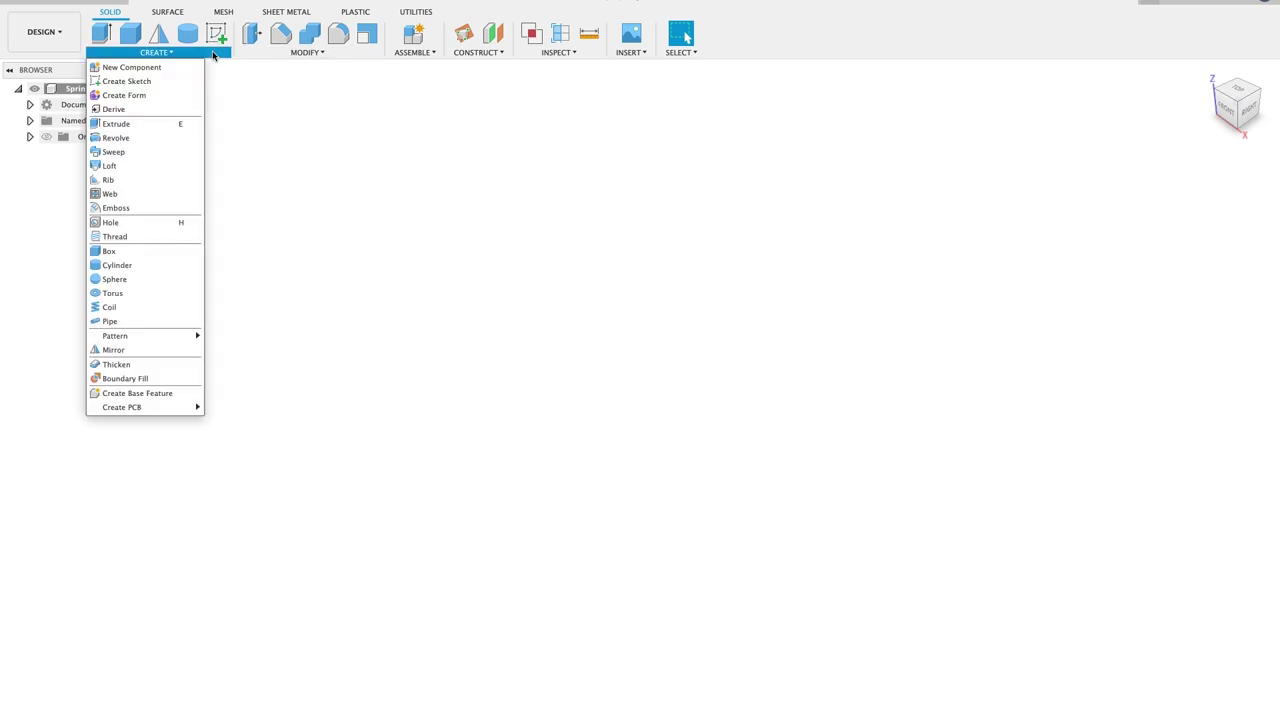
left_click(140, 307)
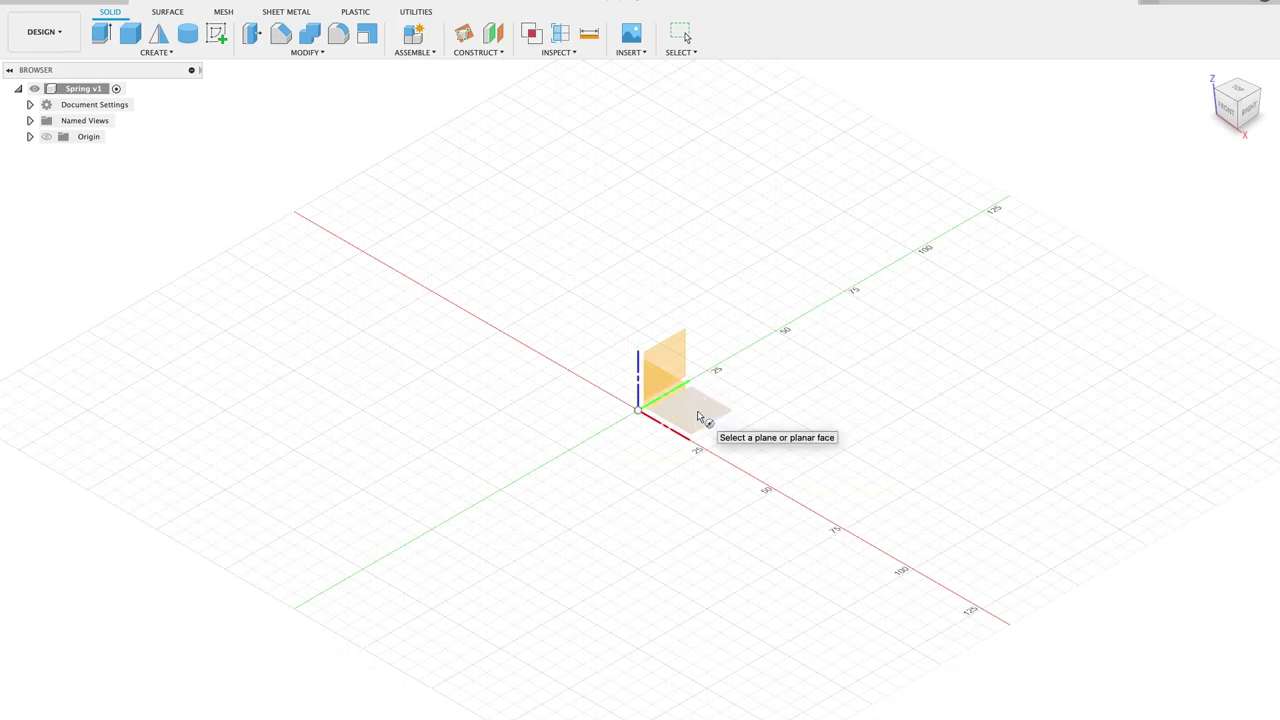
left_click(699, 418)
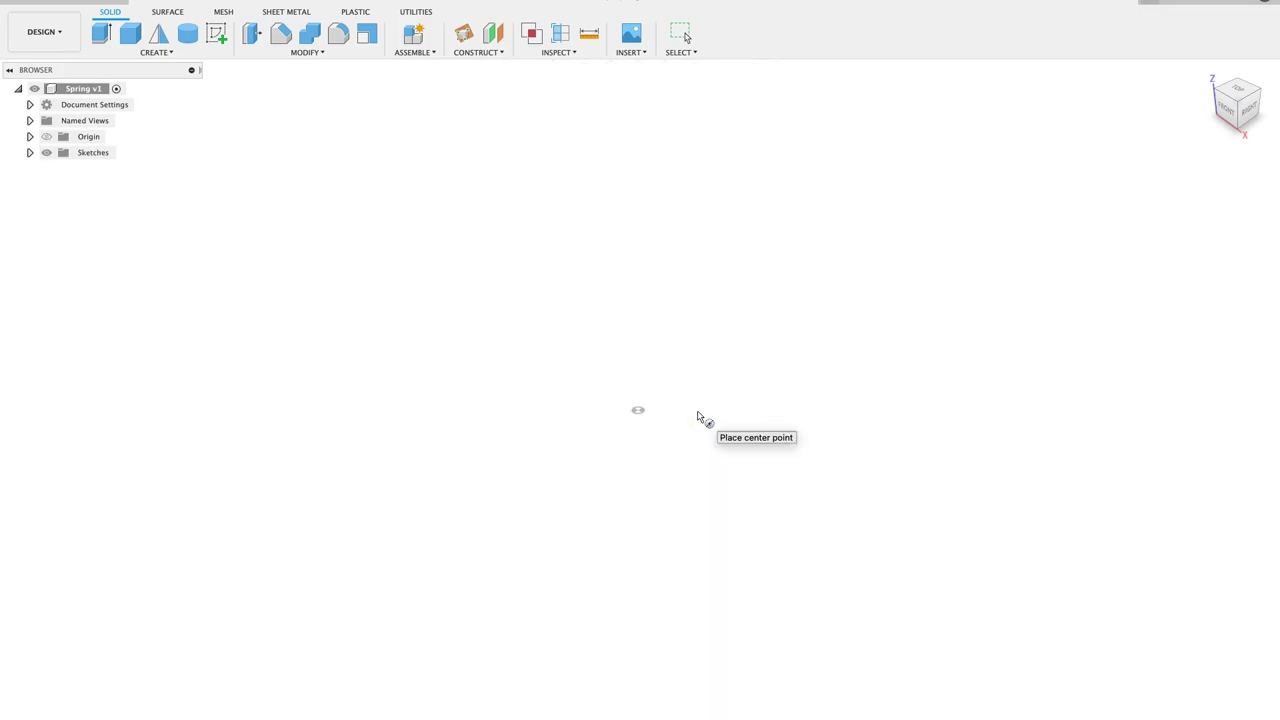
left_click(638, 411)
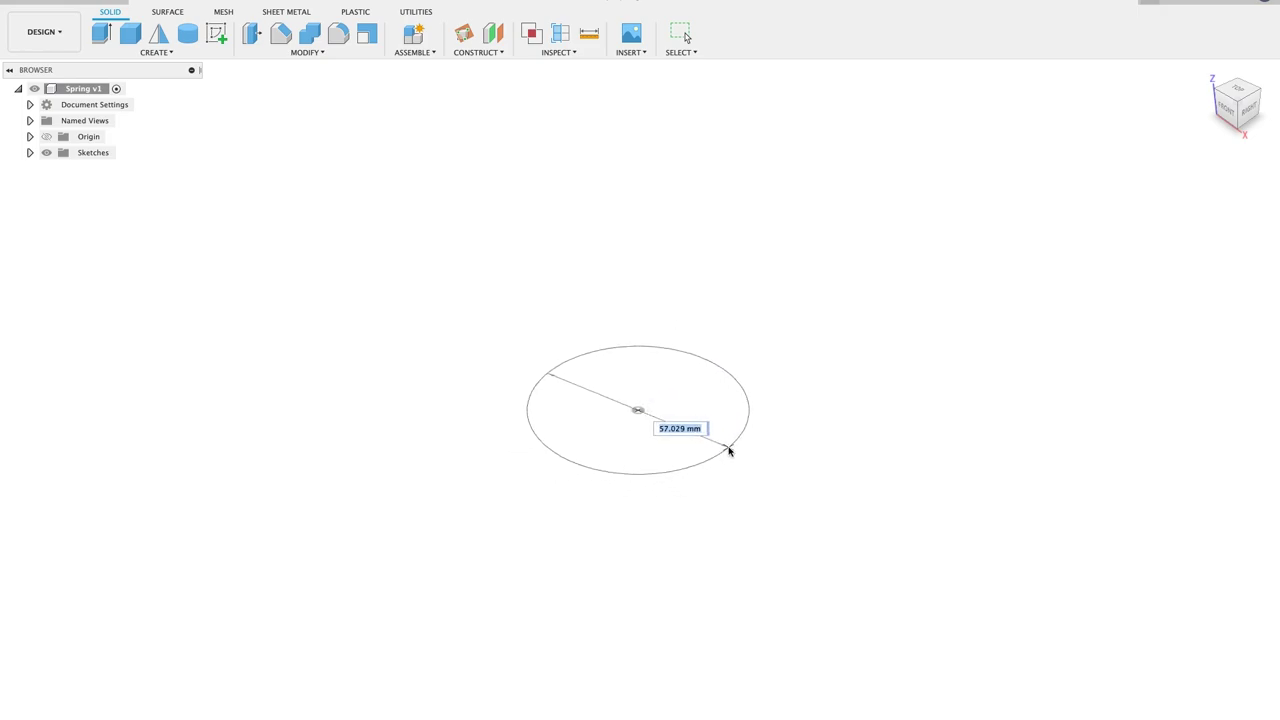
type("50")
key("Tab")
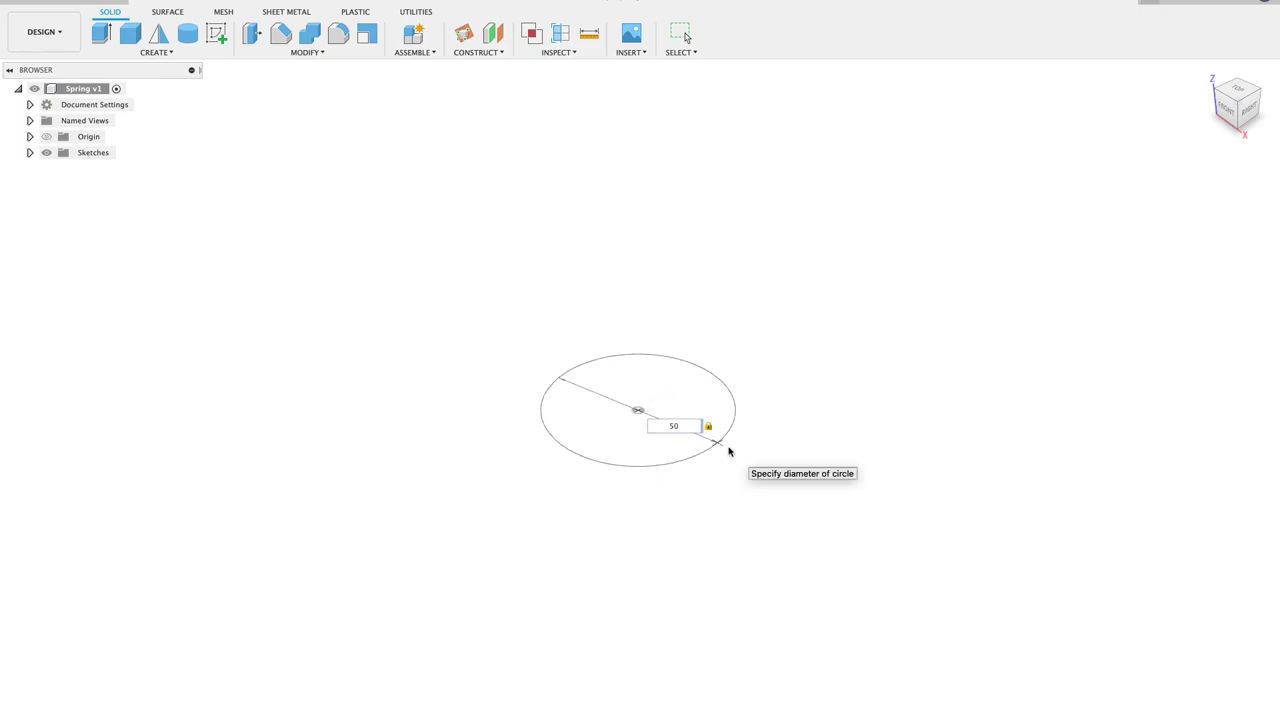
key("Return")
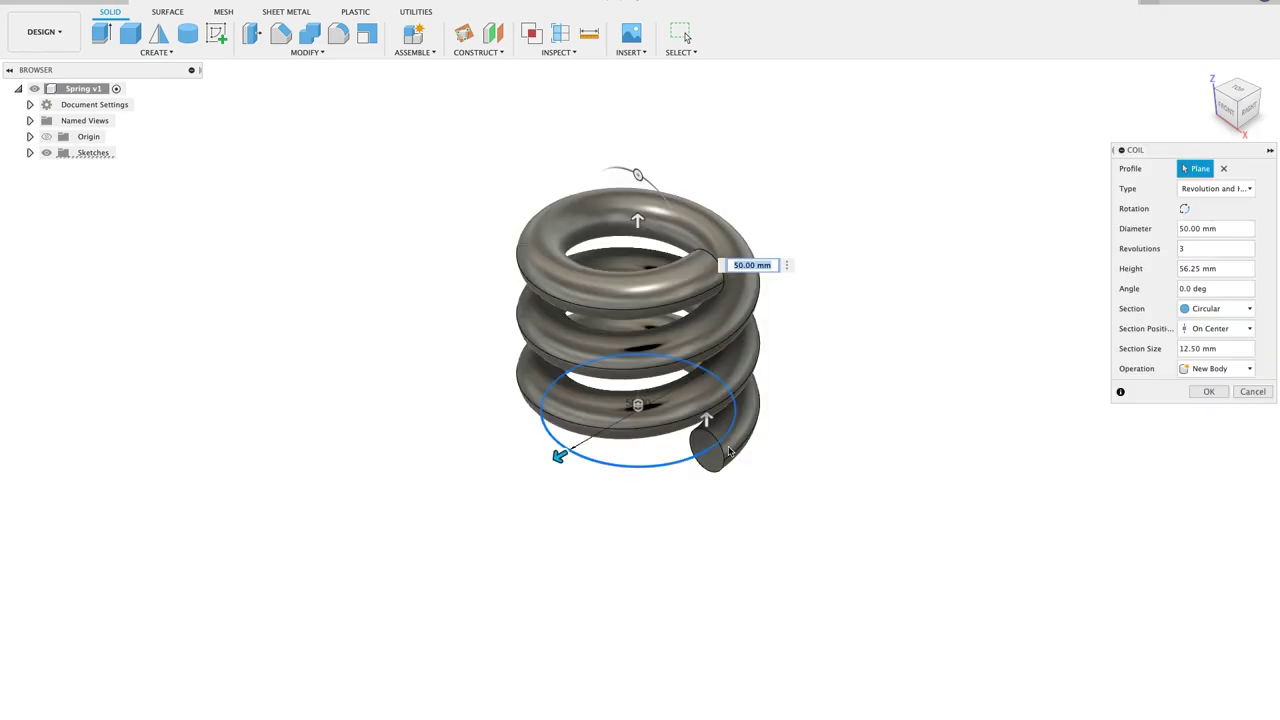
Step: Set the coil section to 2 mm size, Inside position and Square shape
left_click_drag(1167, 152, 885, 216)
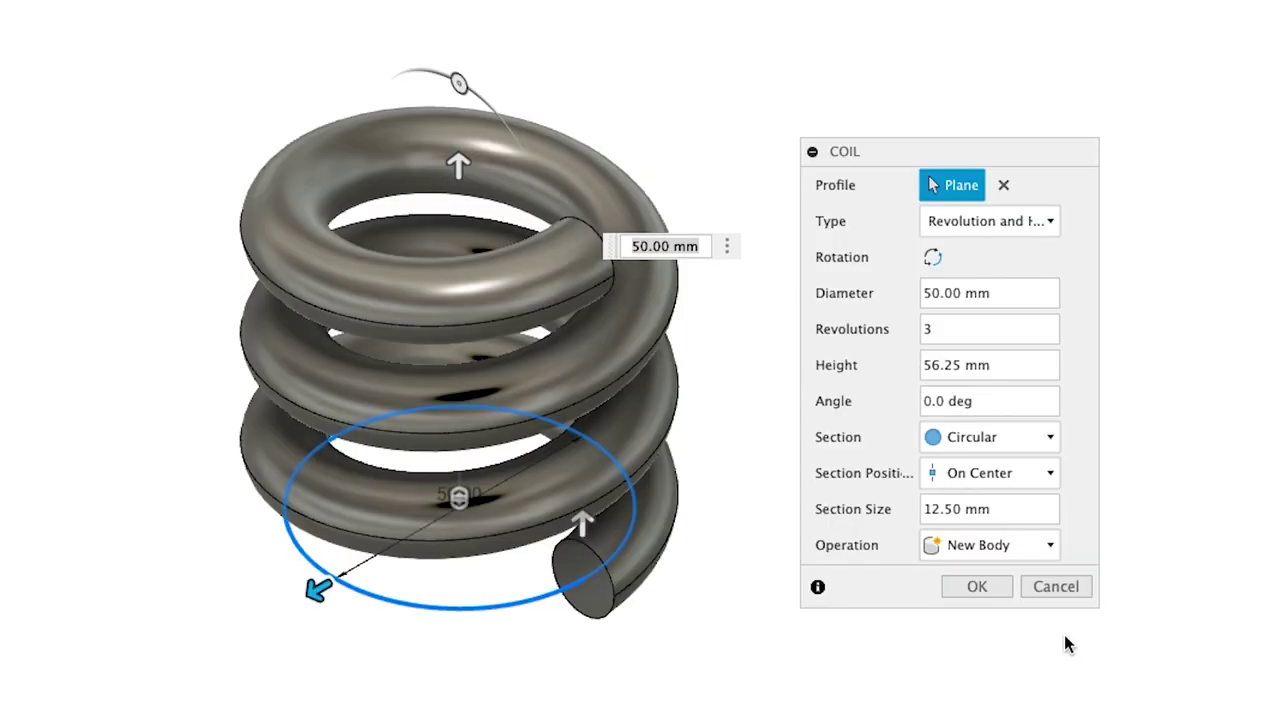
left_click(1020, 509)
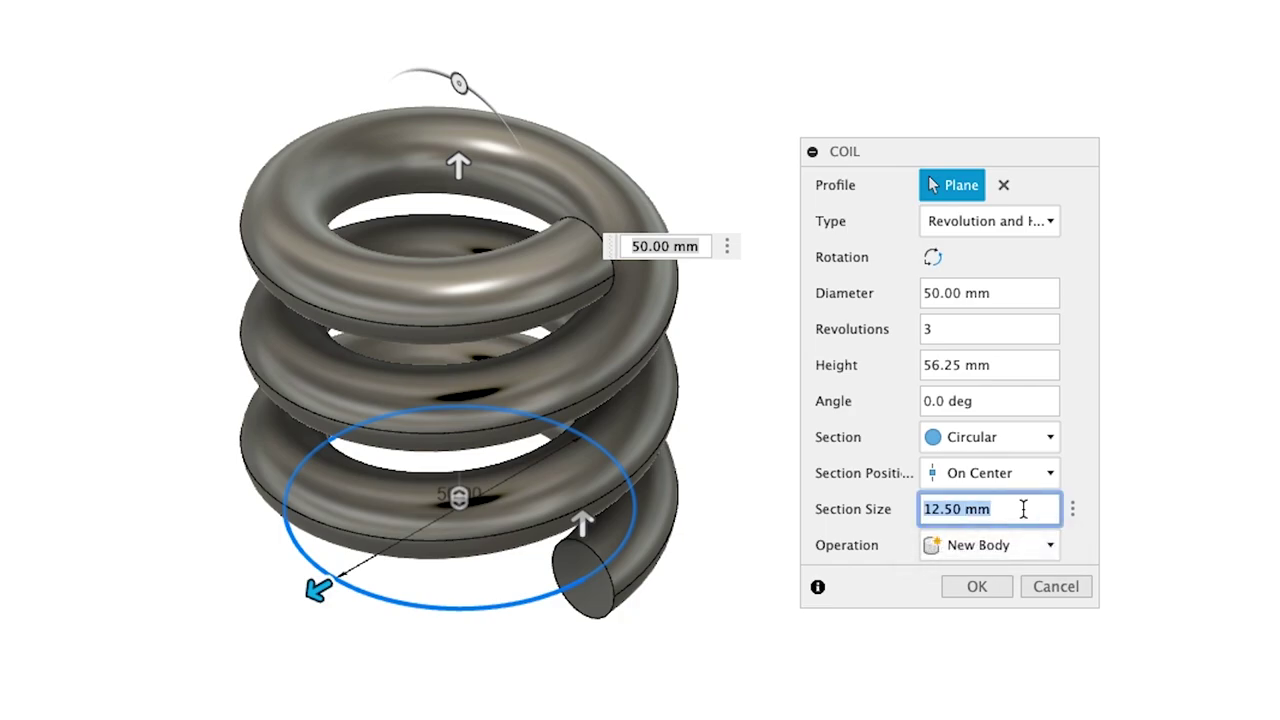
type("2")
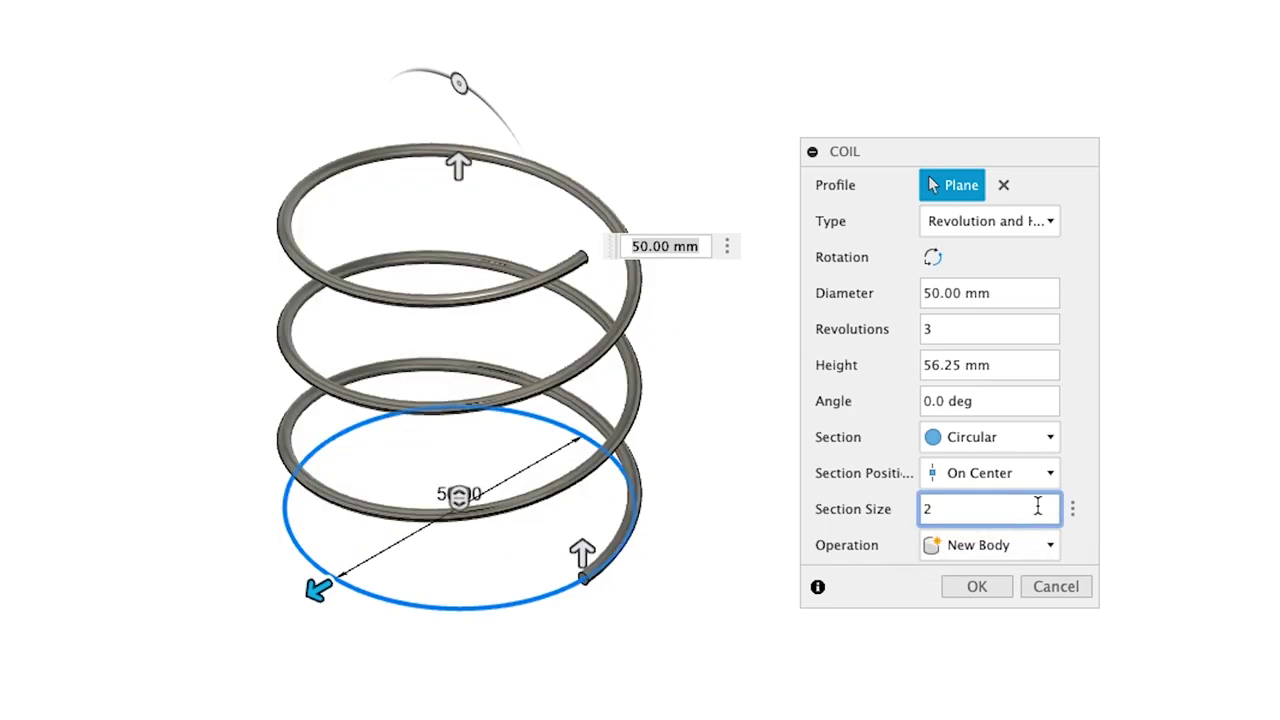
left_click(1193, 500)
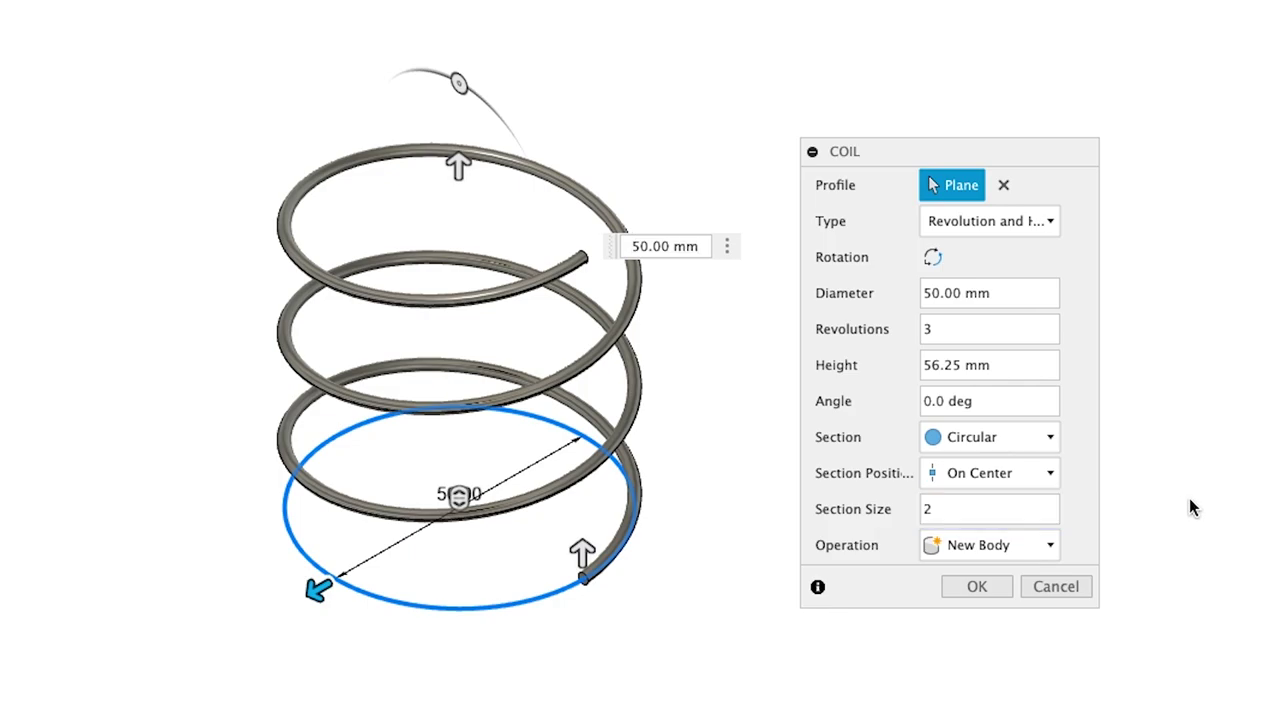
left_click(1016, 478)
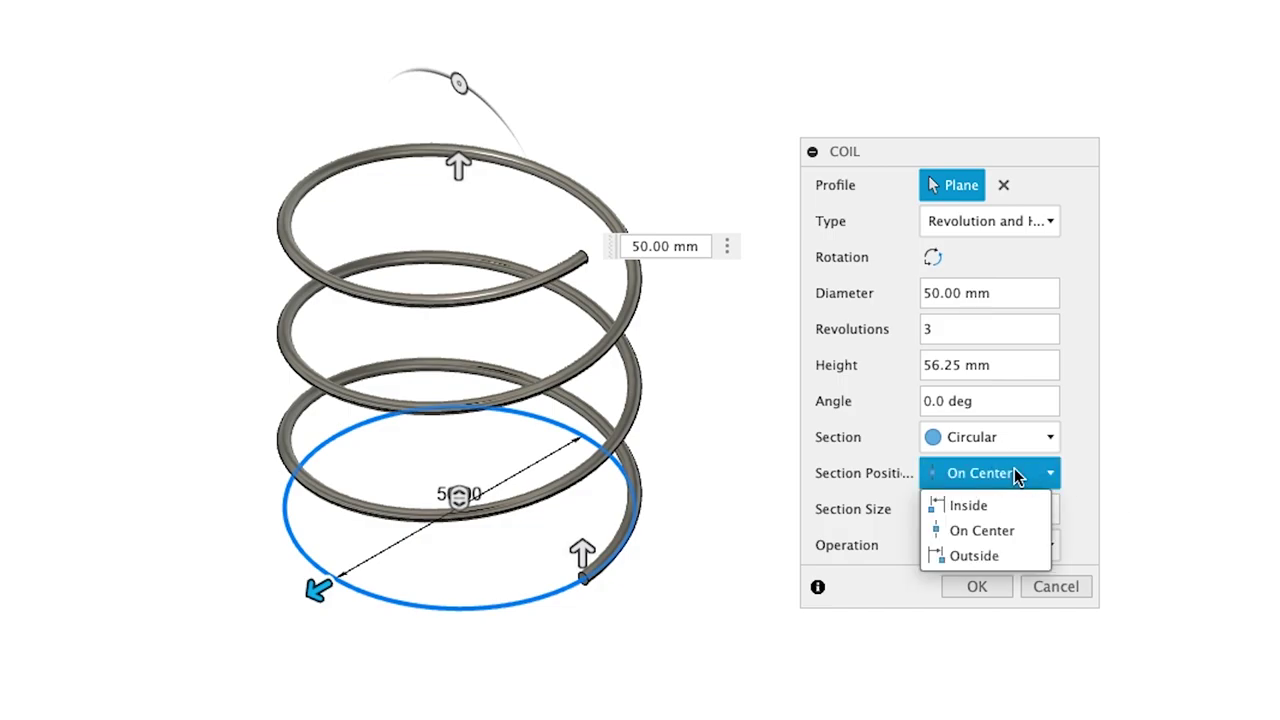
left_click(1003, 506)
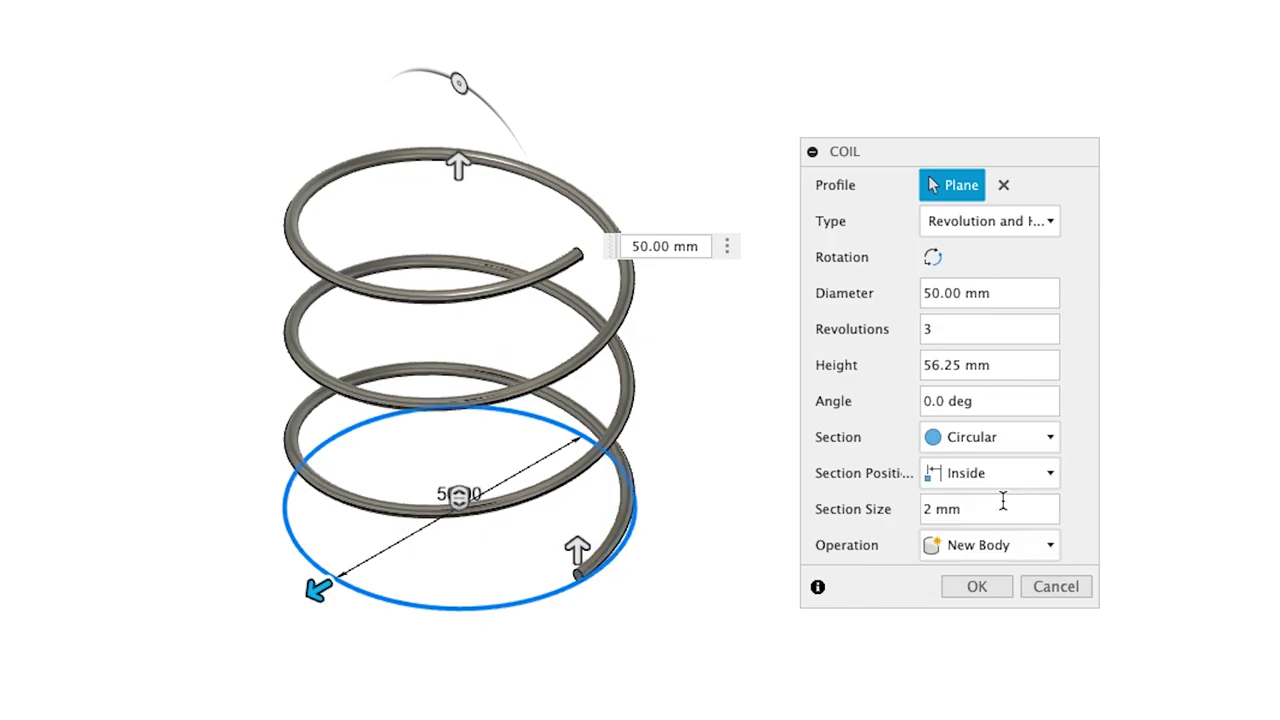
left_click(1013, 443)
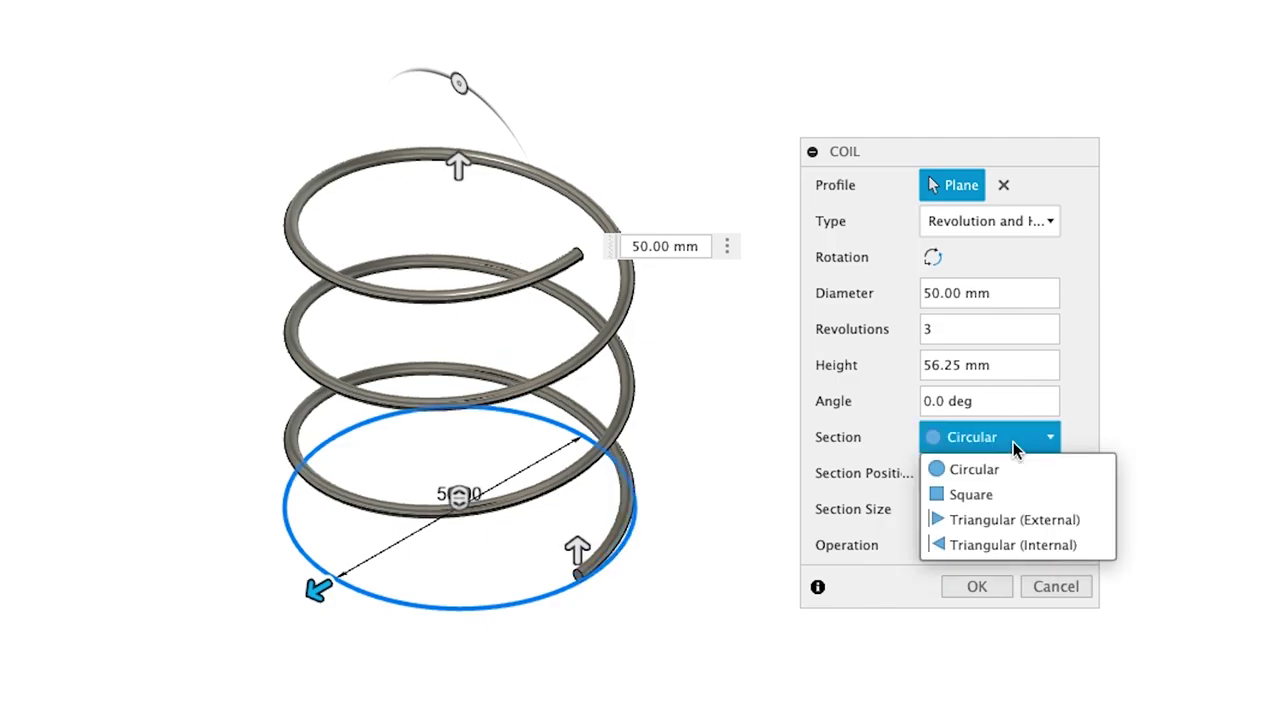
left_click(975, 495)
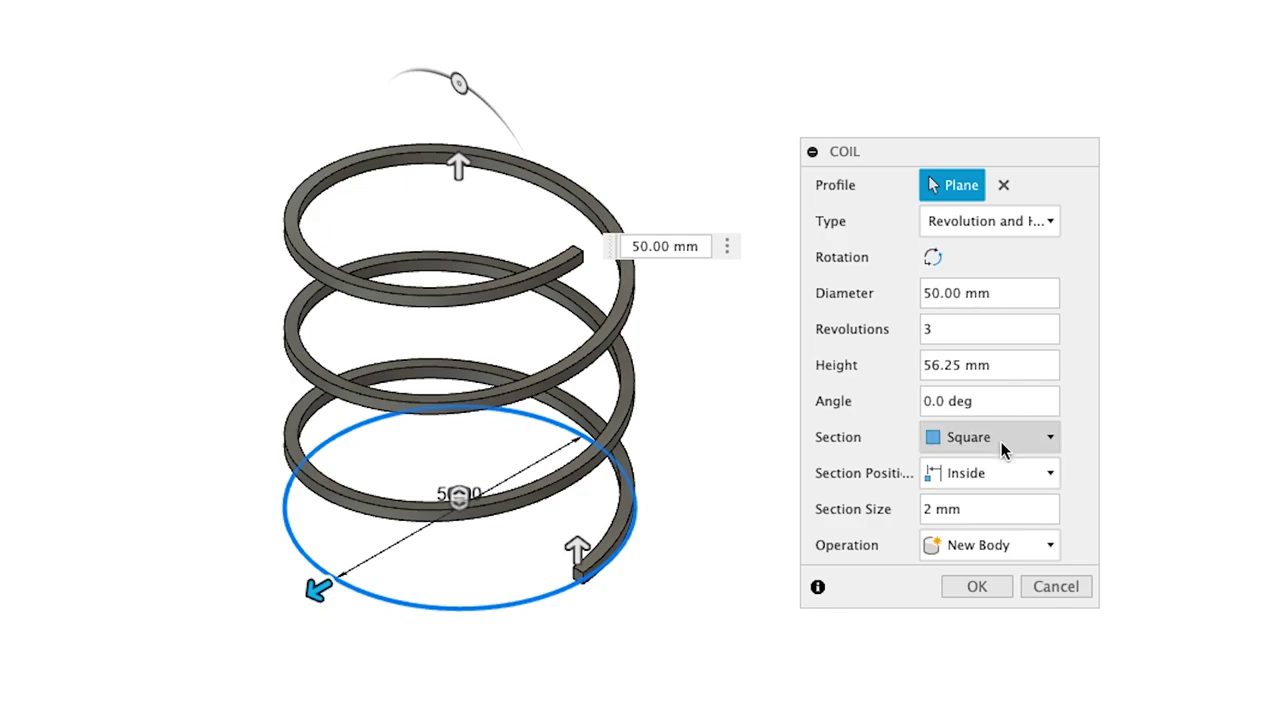
left_click(1005, 364)
Step: Set the coil height to 50 mm and its taper angle to -20°
triple_click(1005, 364)
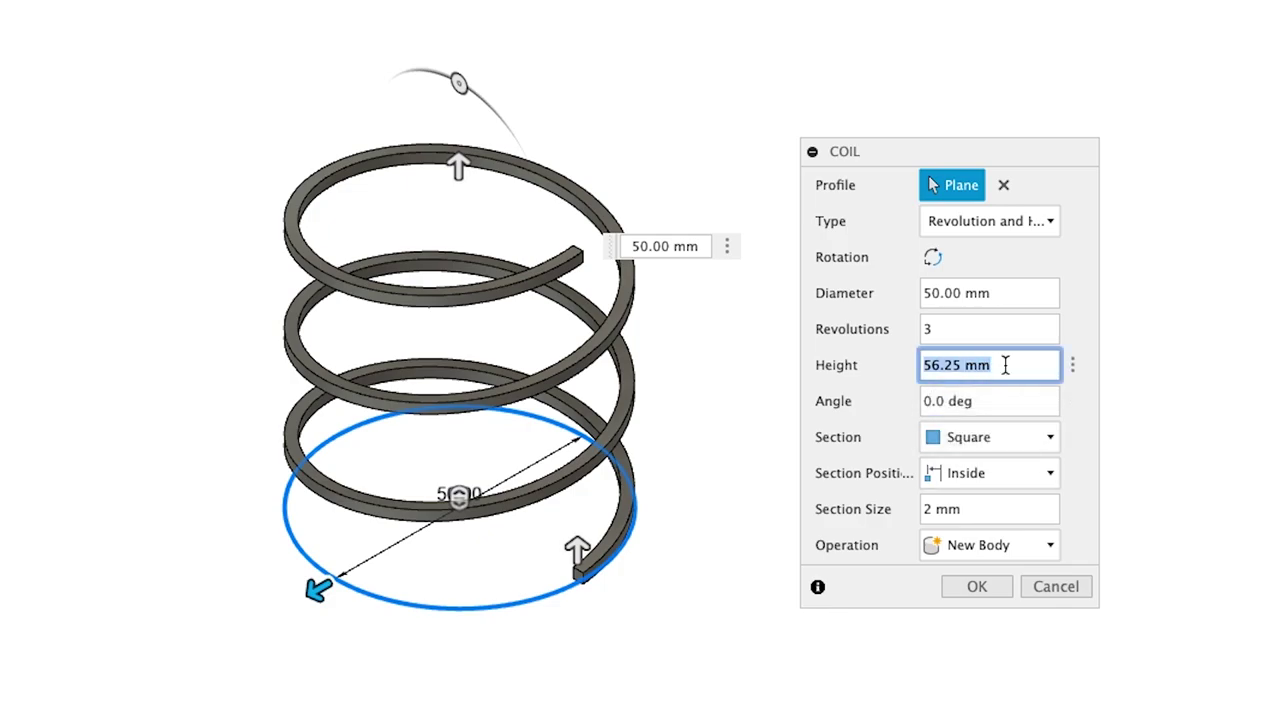
type("50")
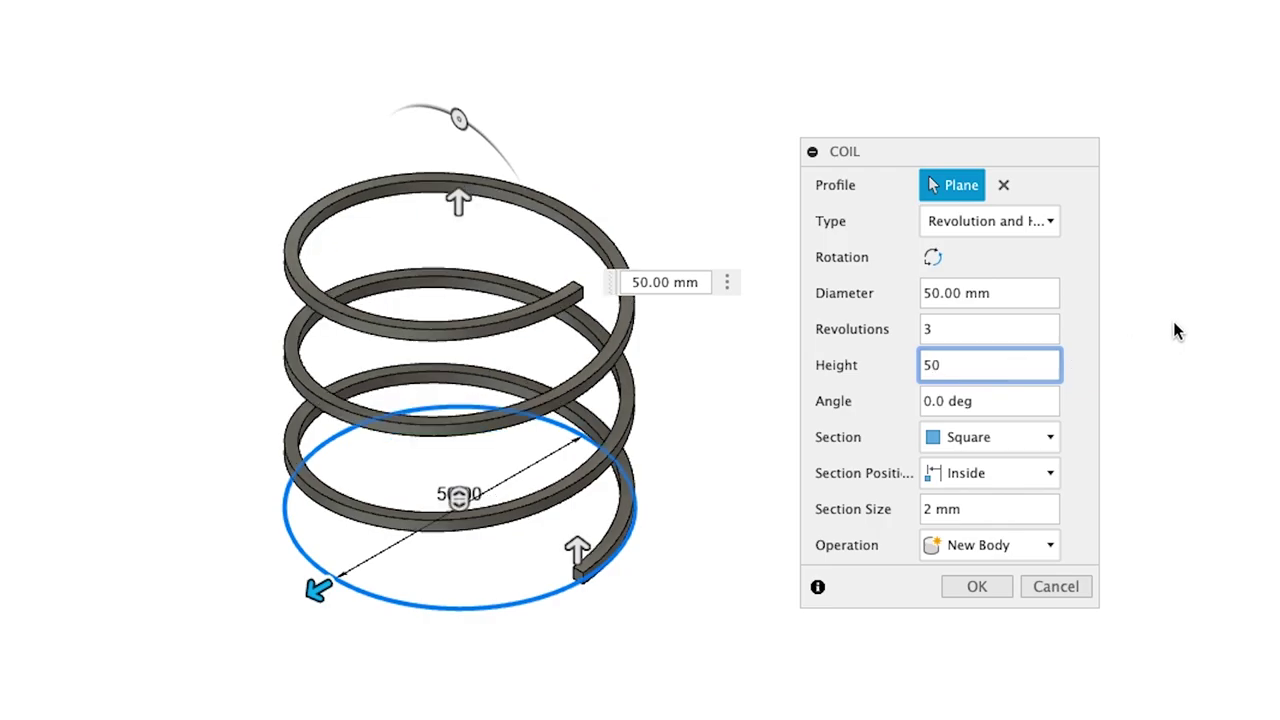
left_click(1177, 331)
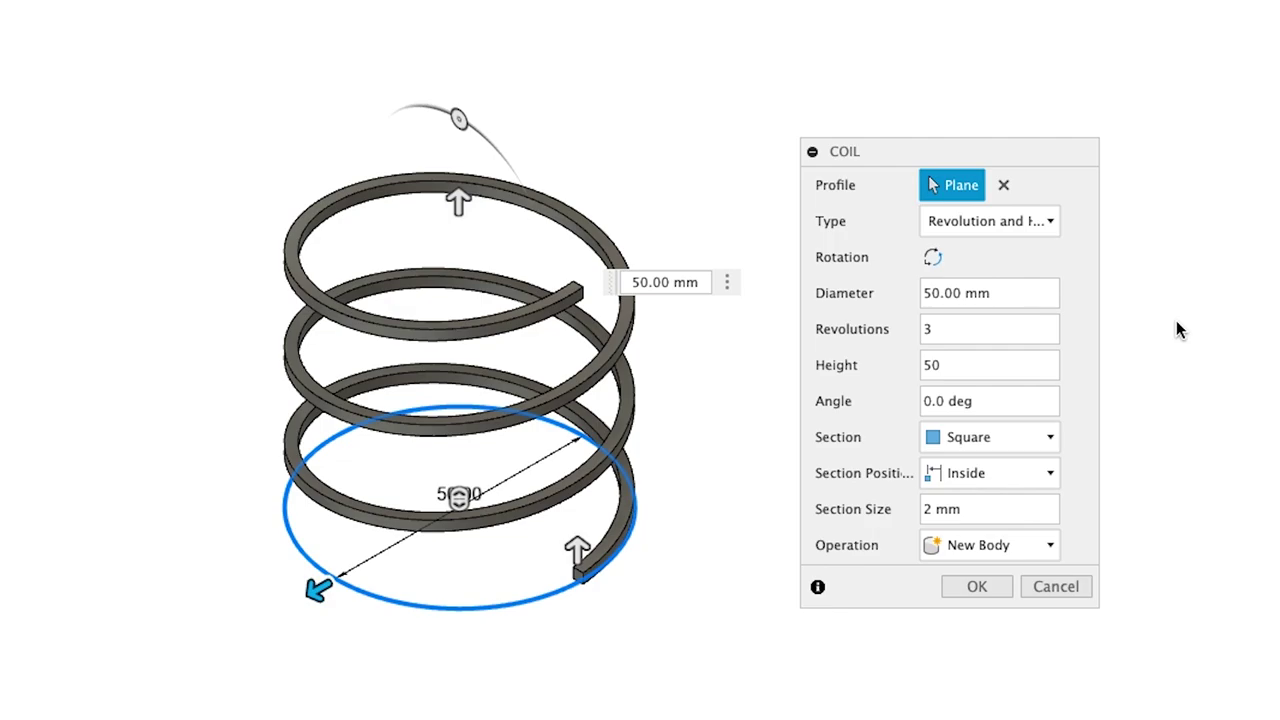
left_click(1013, 400)
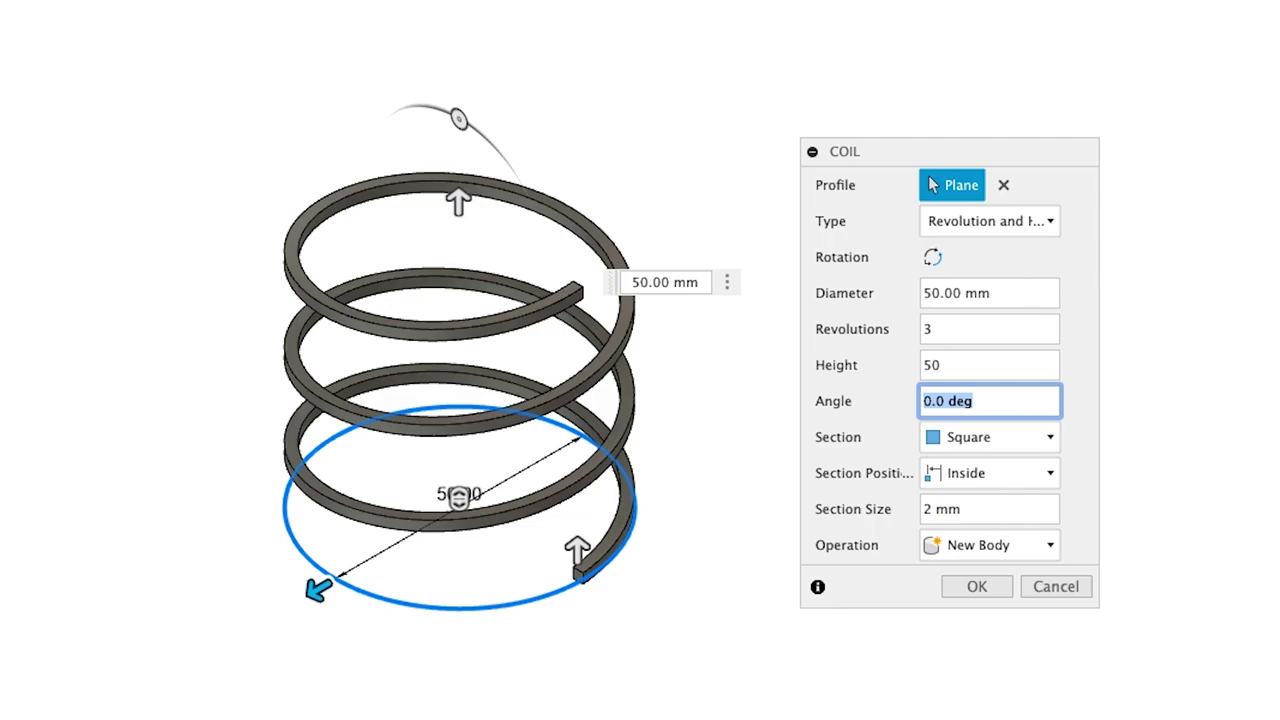
type("-20")
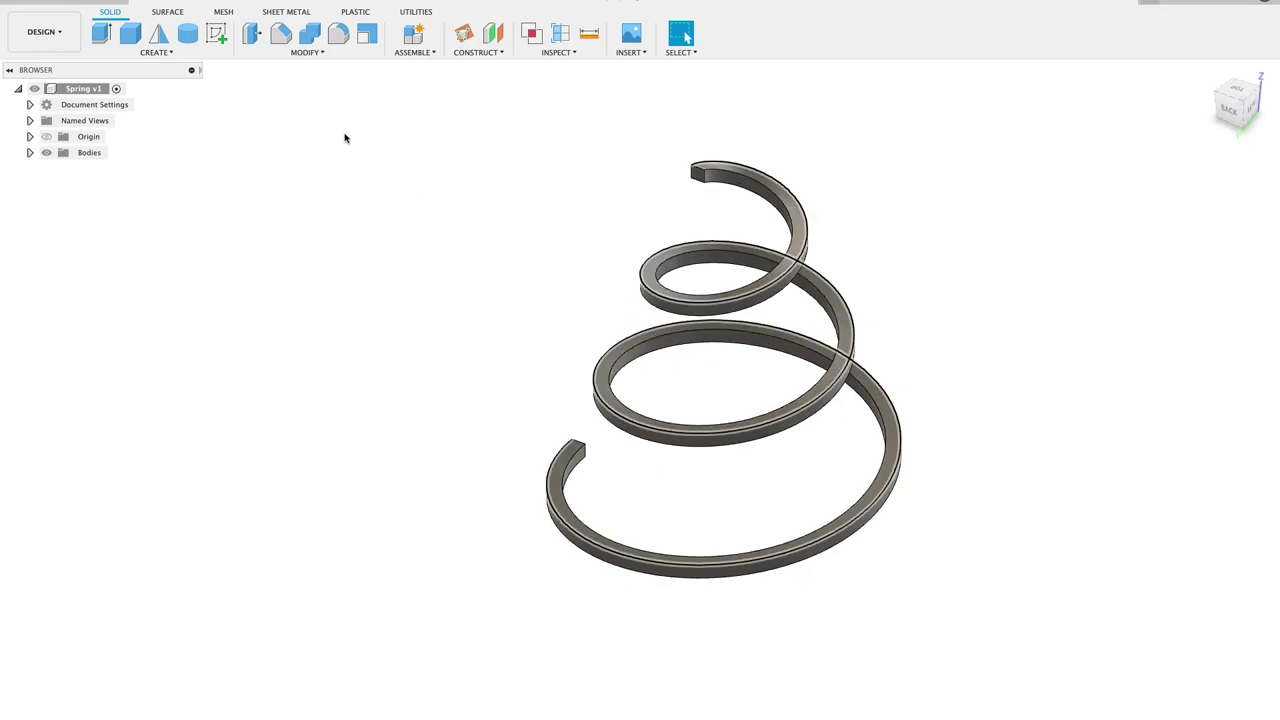
Step: Project the spring body into a new sketch on the ground plane
left_click(216, 34)
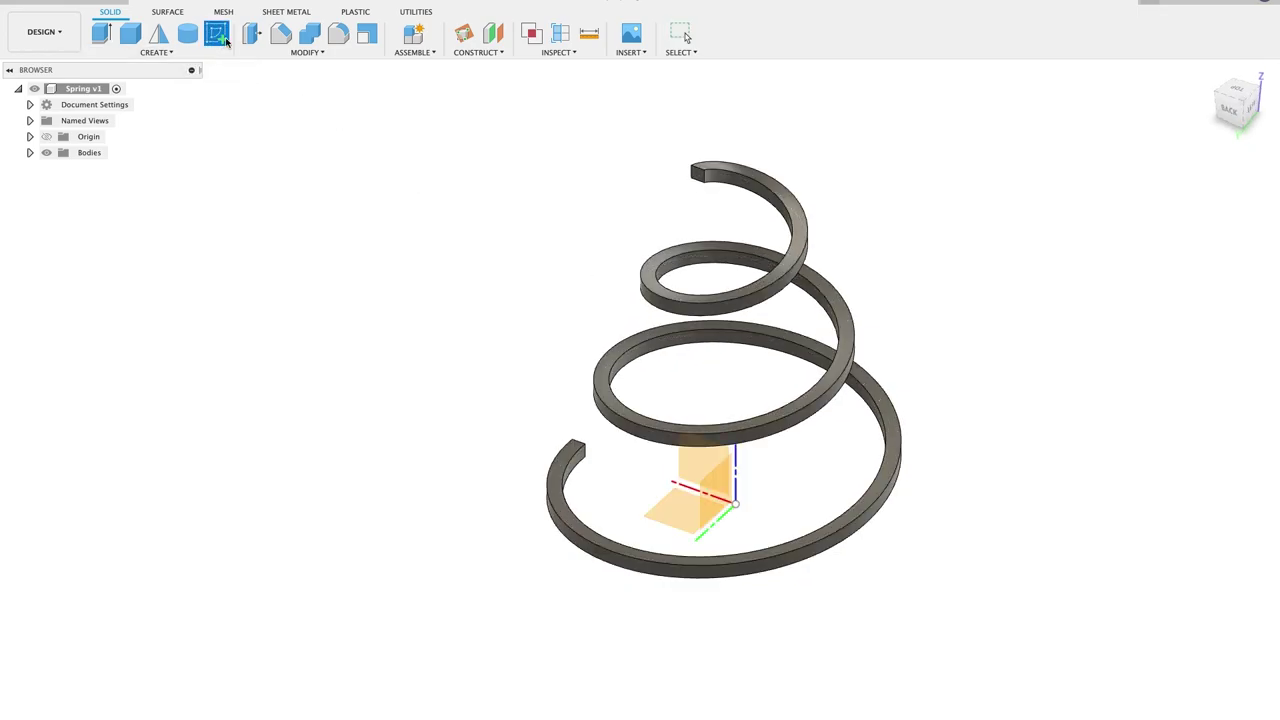
left_click(683, 516)
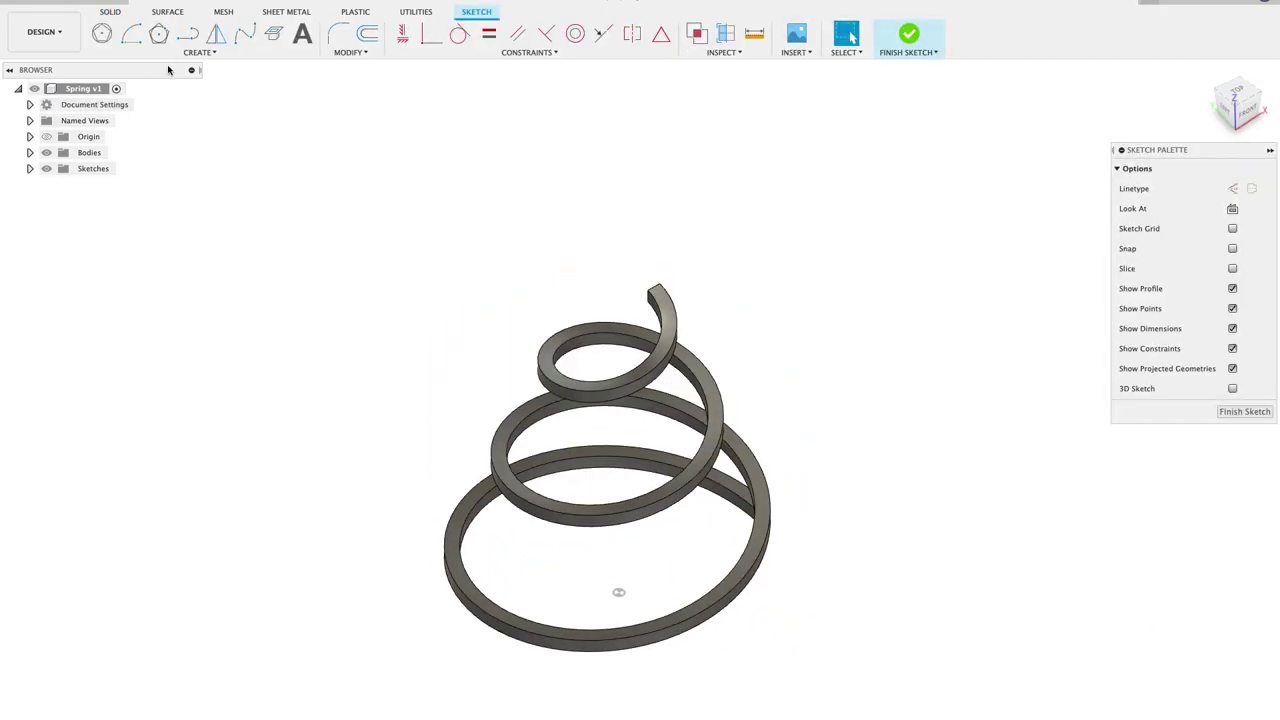
left_click(197, 52)
mouse_move(171, 265)
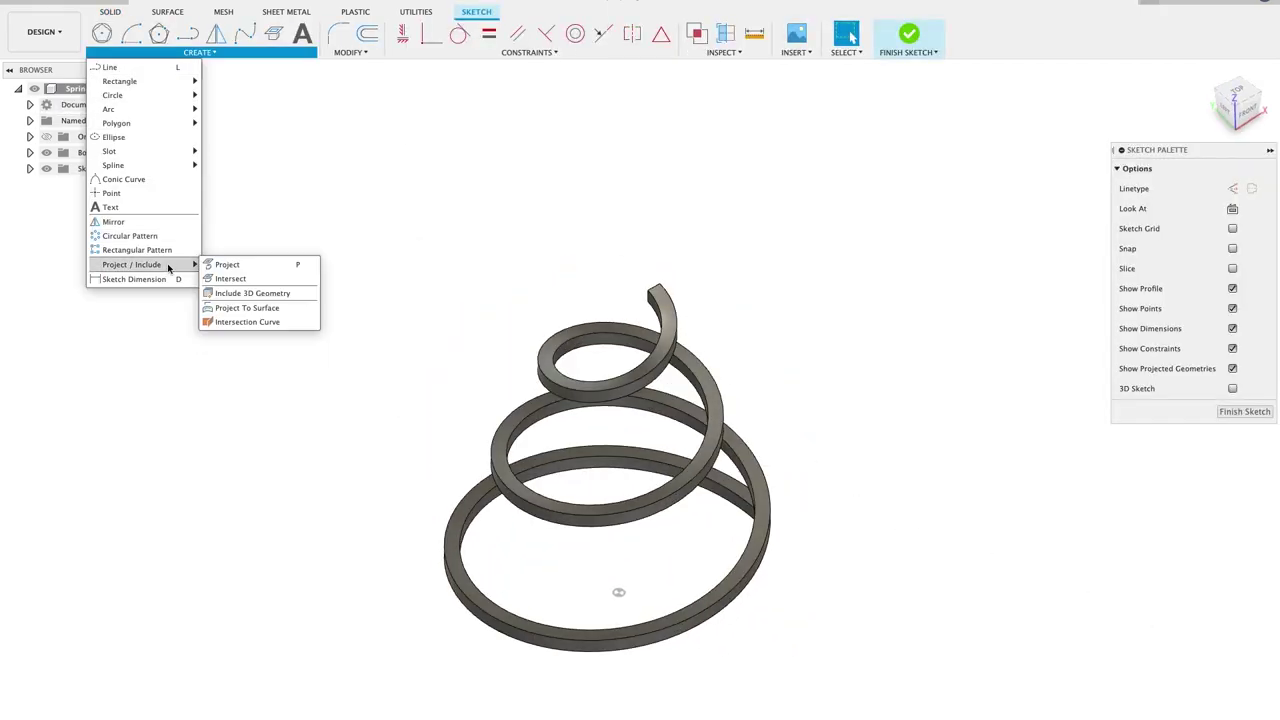
left_click(238, 268)
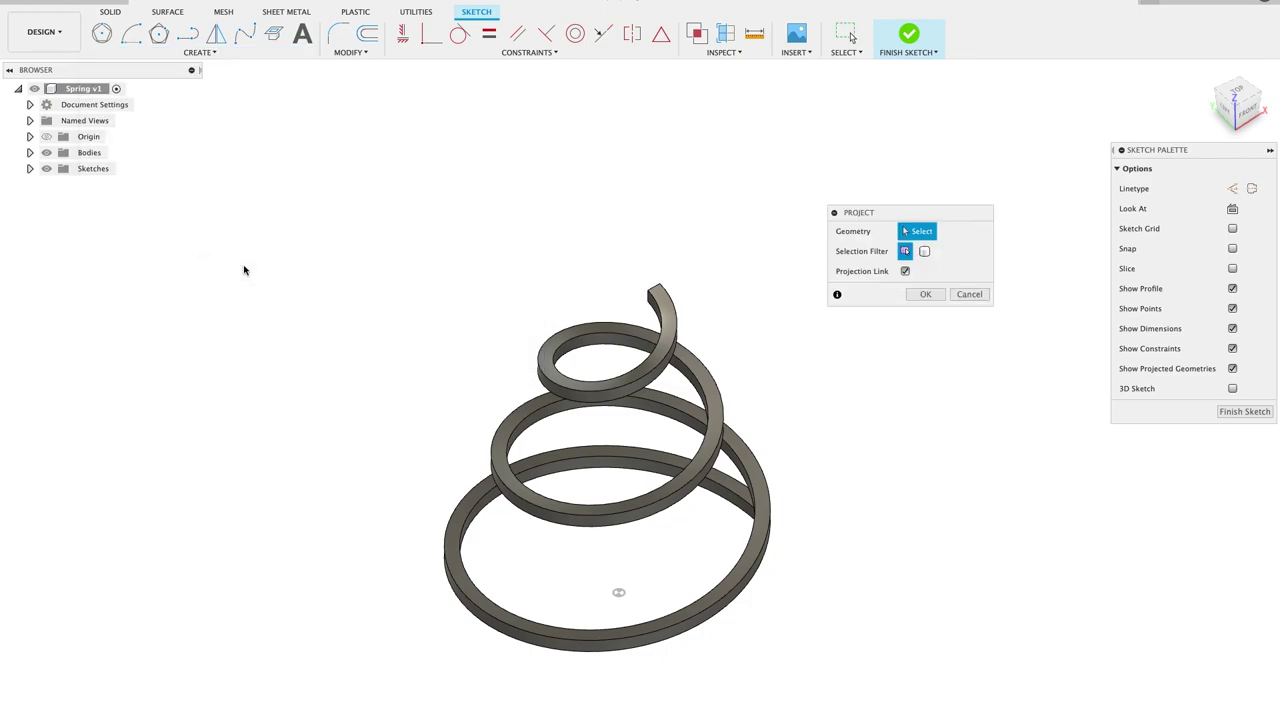
left_click(590, 390)
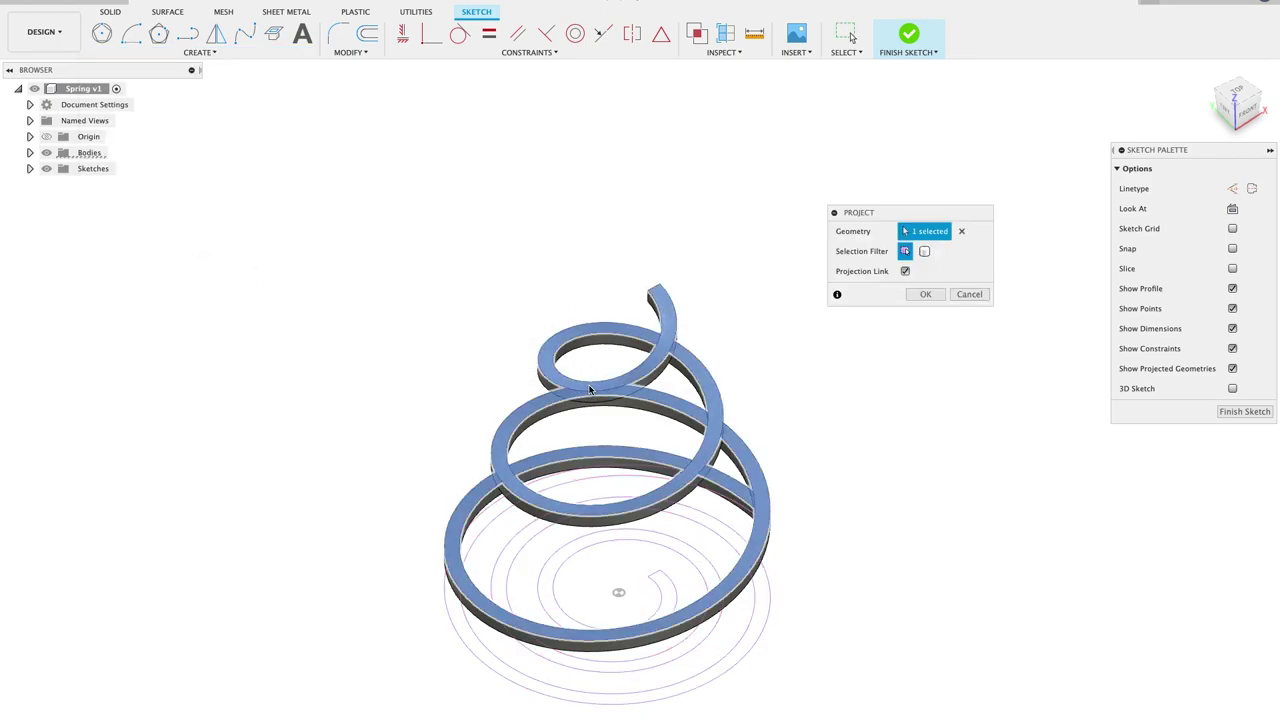
left_click(926, 294)
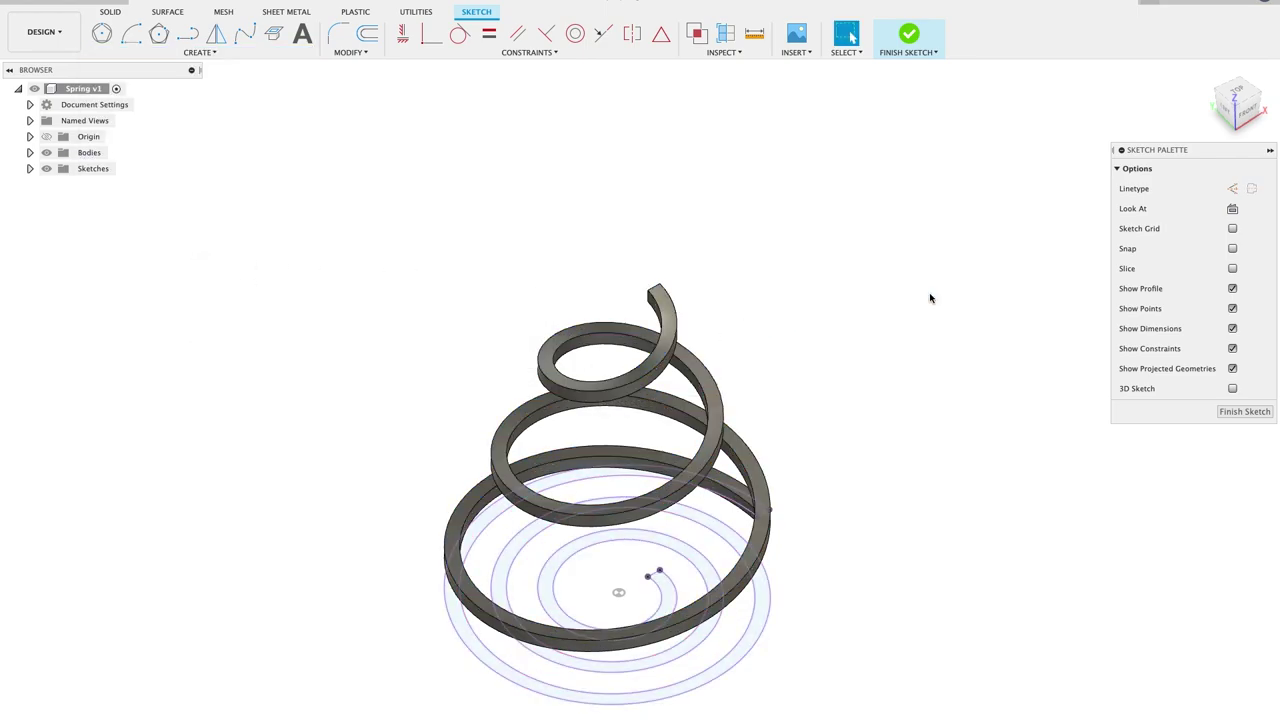
Step: Hide the spring body, fit the spiral to view, and finish the sketch
left_click(30, 152)
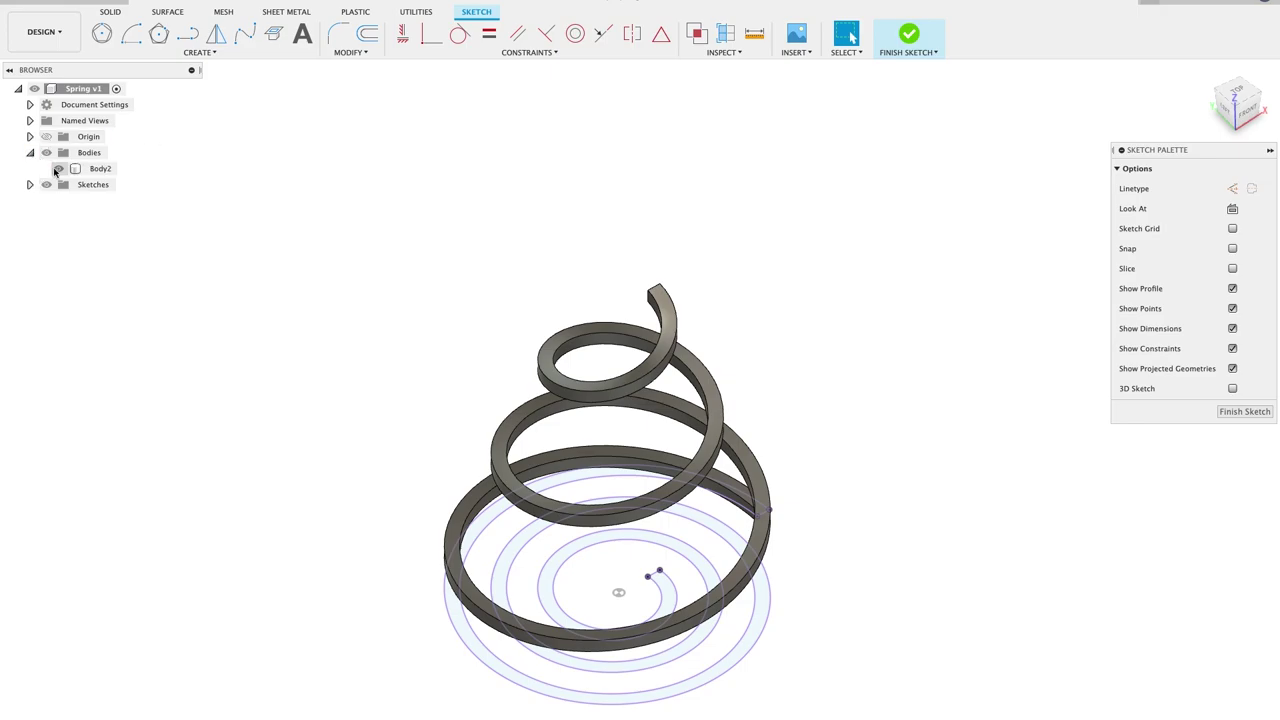
left_click(58, 168)
key("F6")
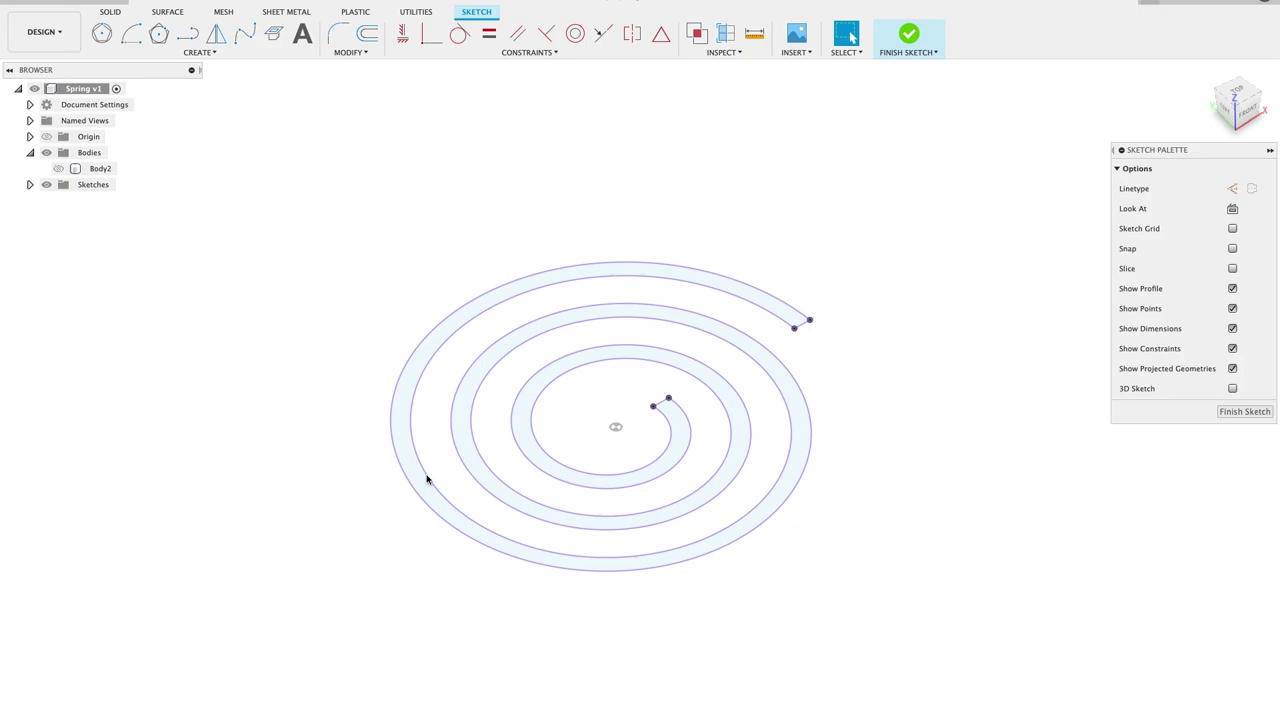
left_click(908, 36)
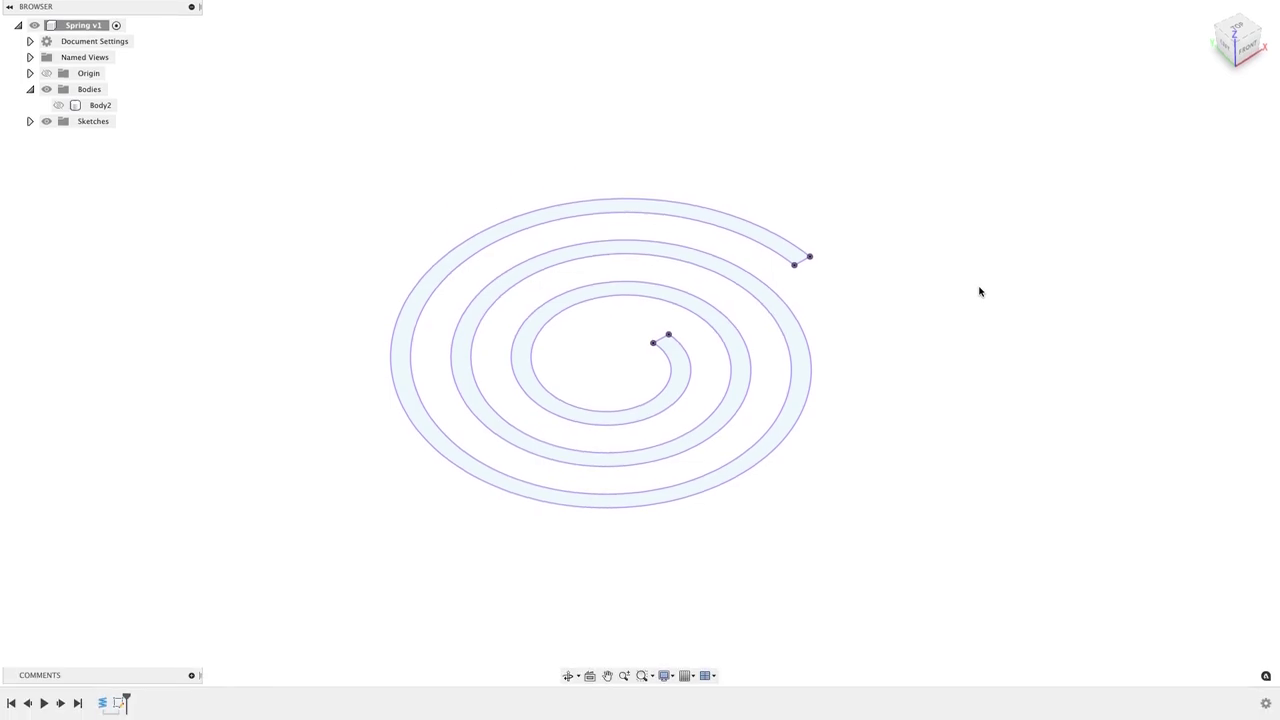
Step: Edit the coil feature and increase its square section size to widen the spiral
right_click(104, 703)
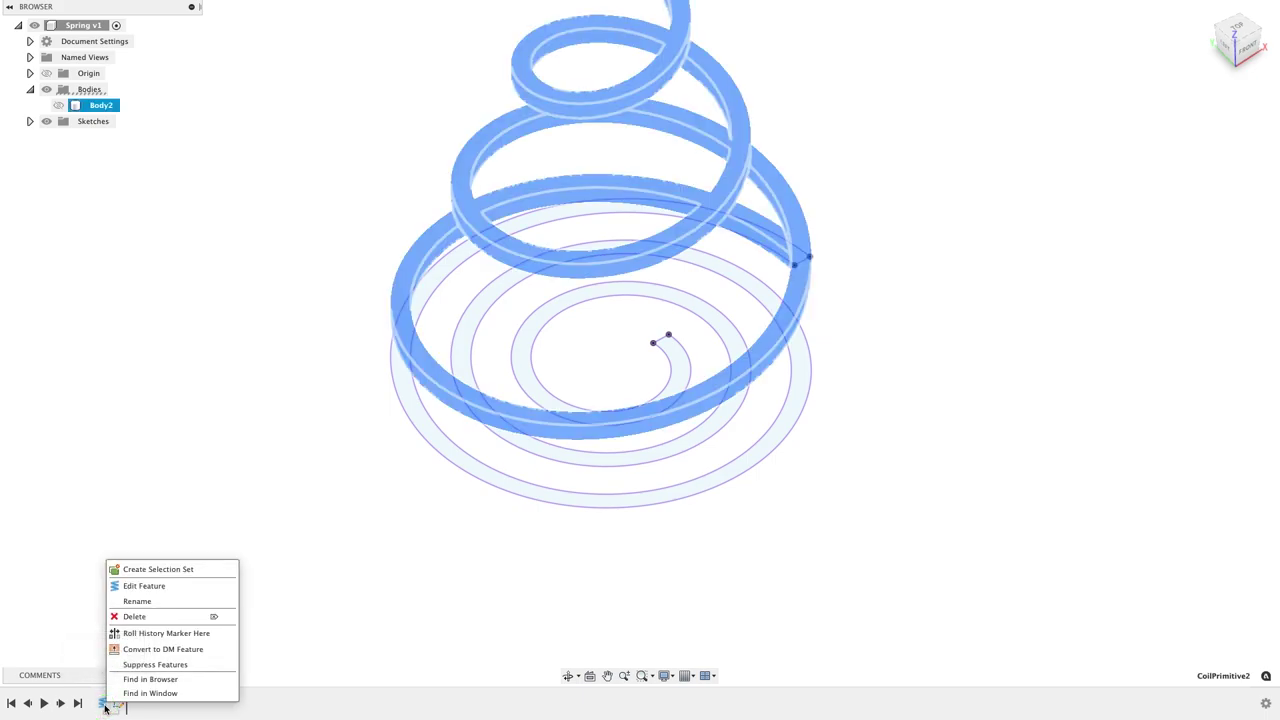
left_click(157, 586)
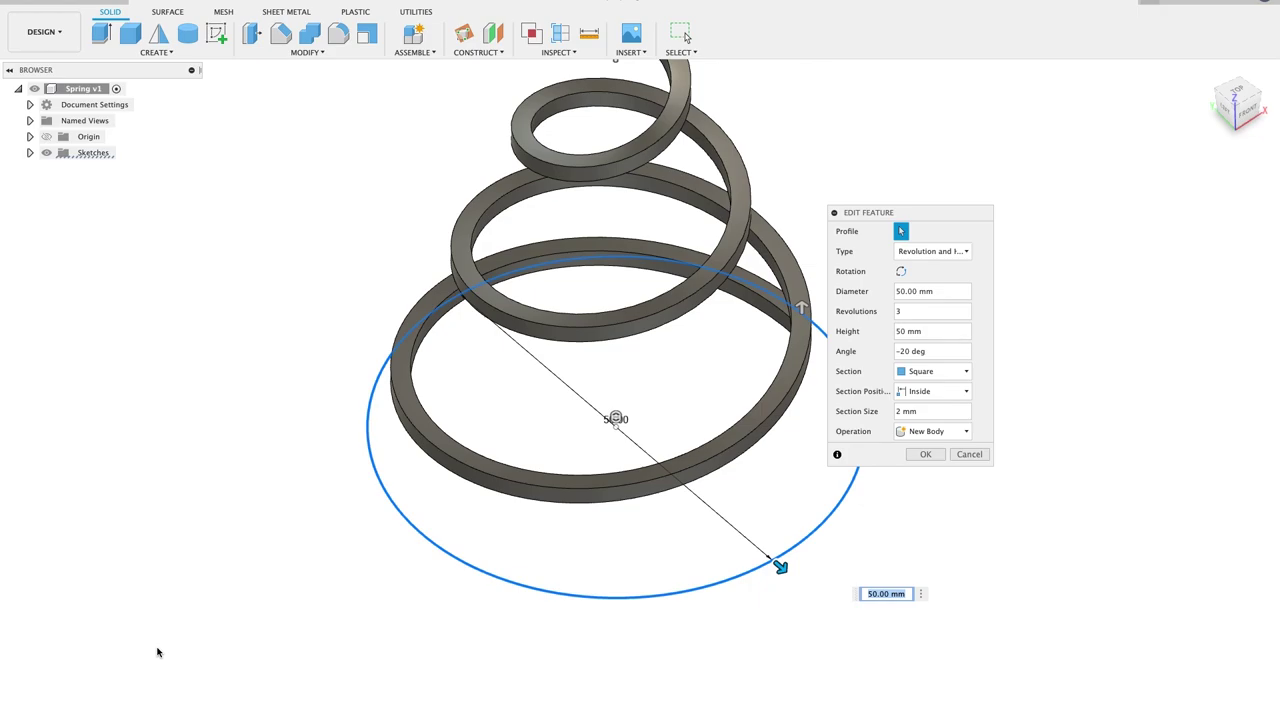
type("5")
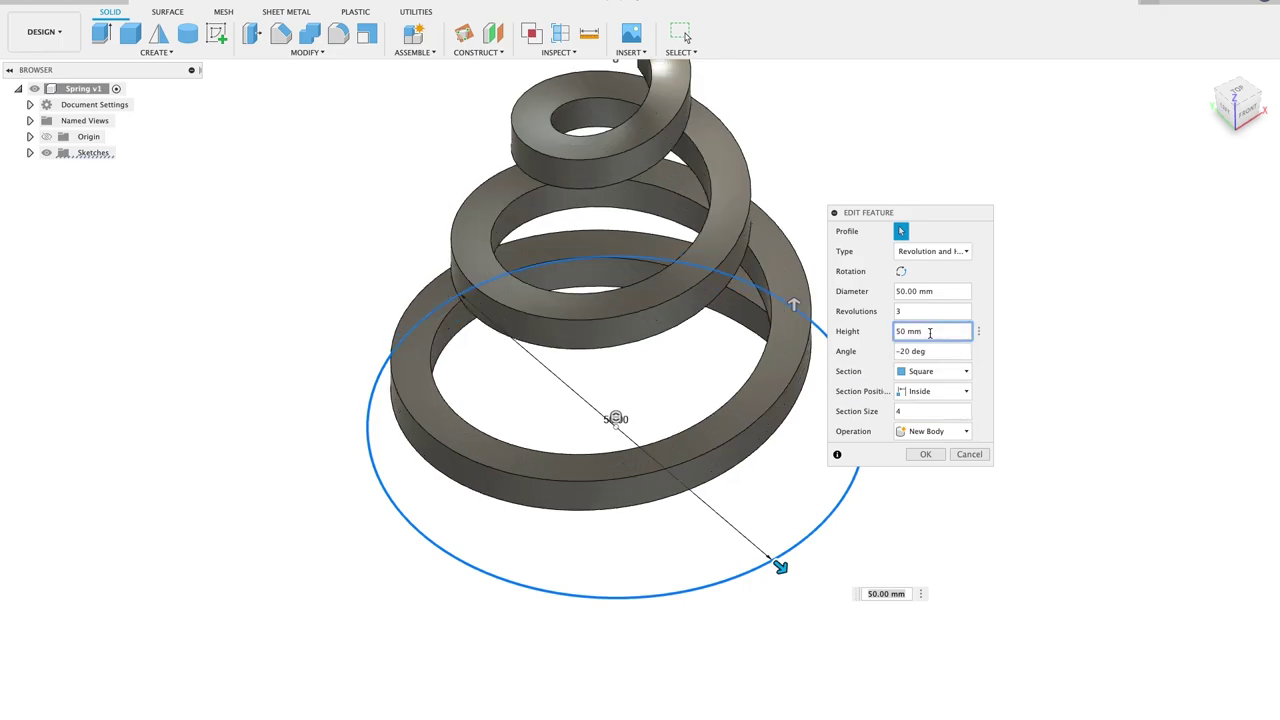
left_click(925, 454)
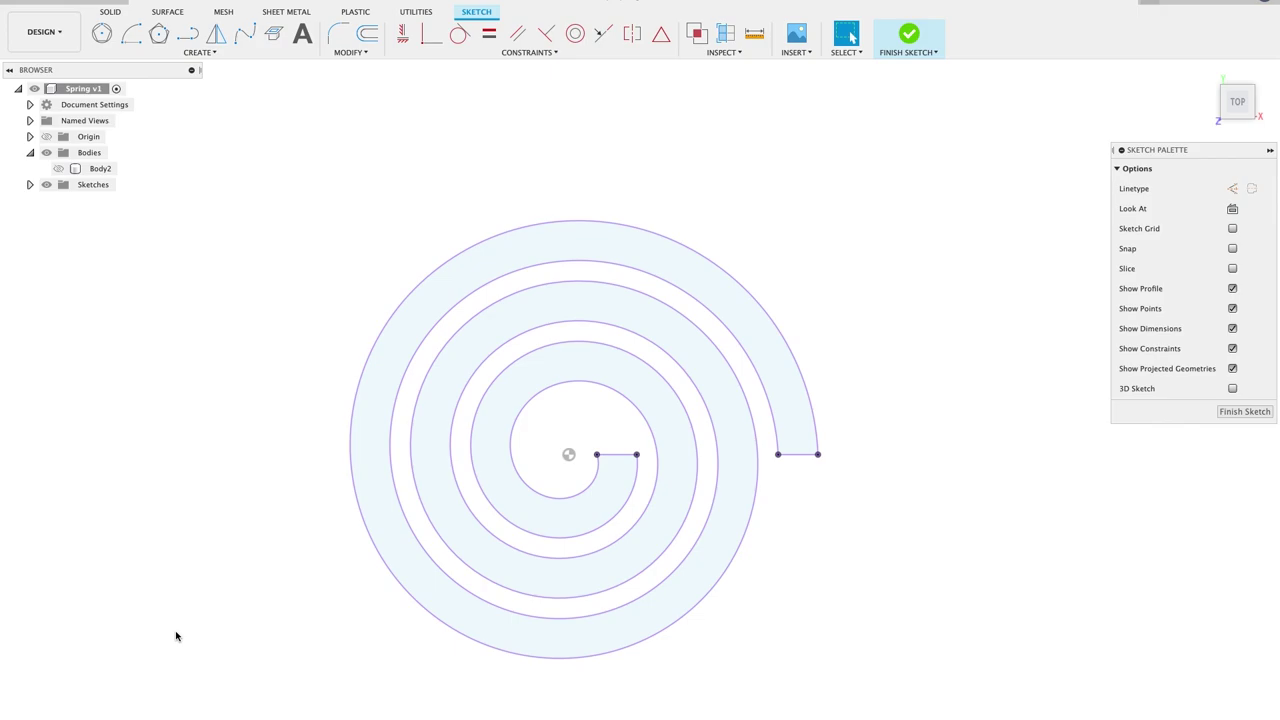
Step: Draw a straight arm outline from the outer spiral end, joined and vertical
scroll(176, 636, "down", 3)
key("l")
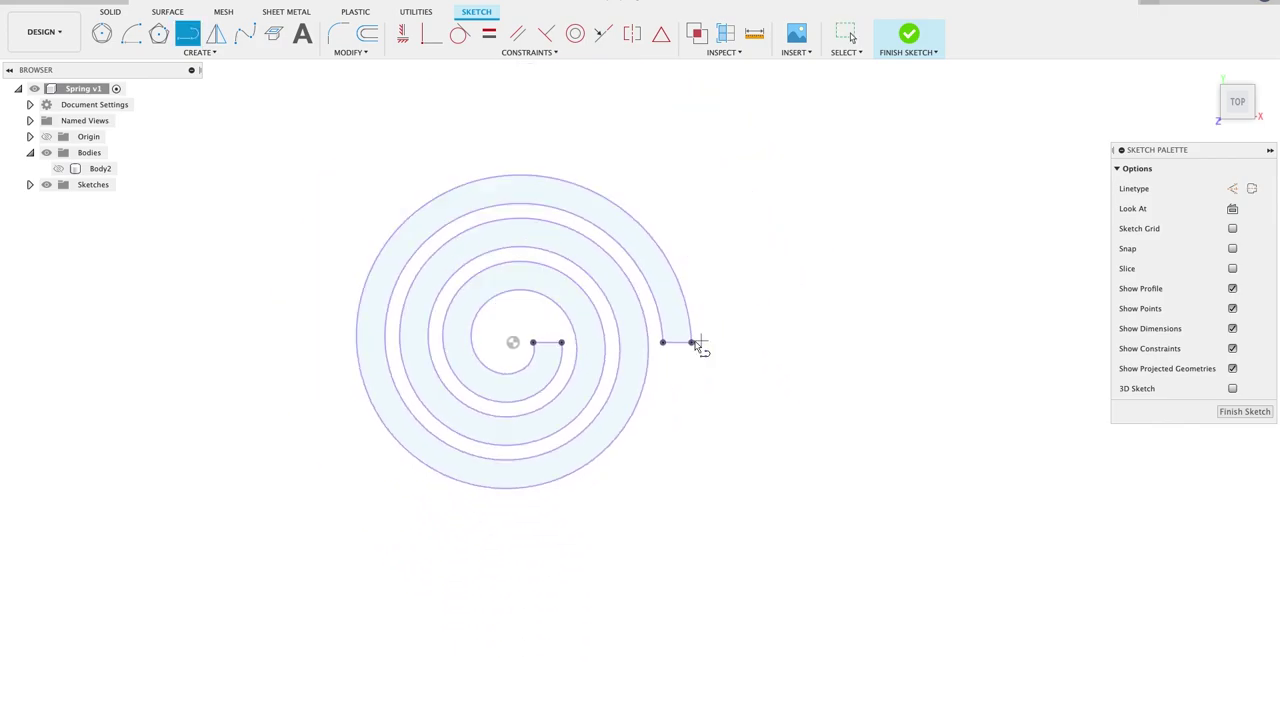
left_click(691, 342)
left_click(852, 643)
left_click(775, 690)
left_click(677, 514)
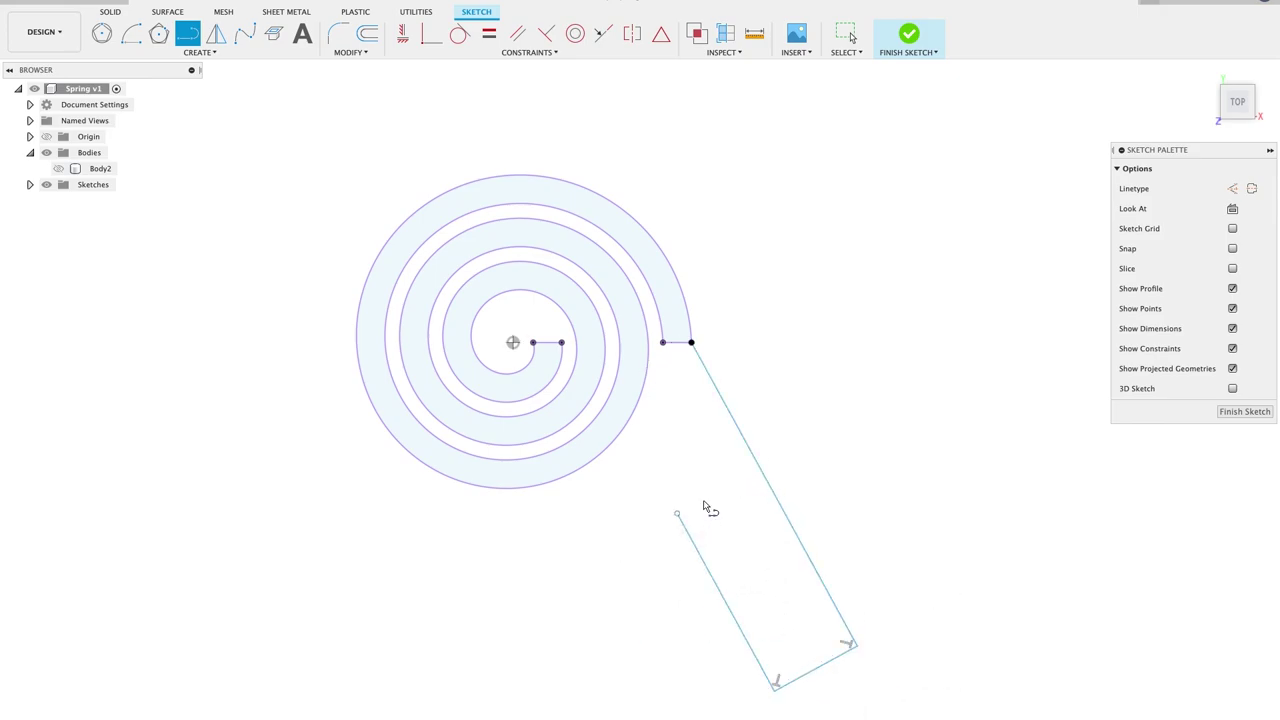
left_click(431, 34)
left_click(677, 514)
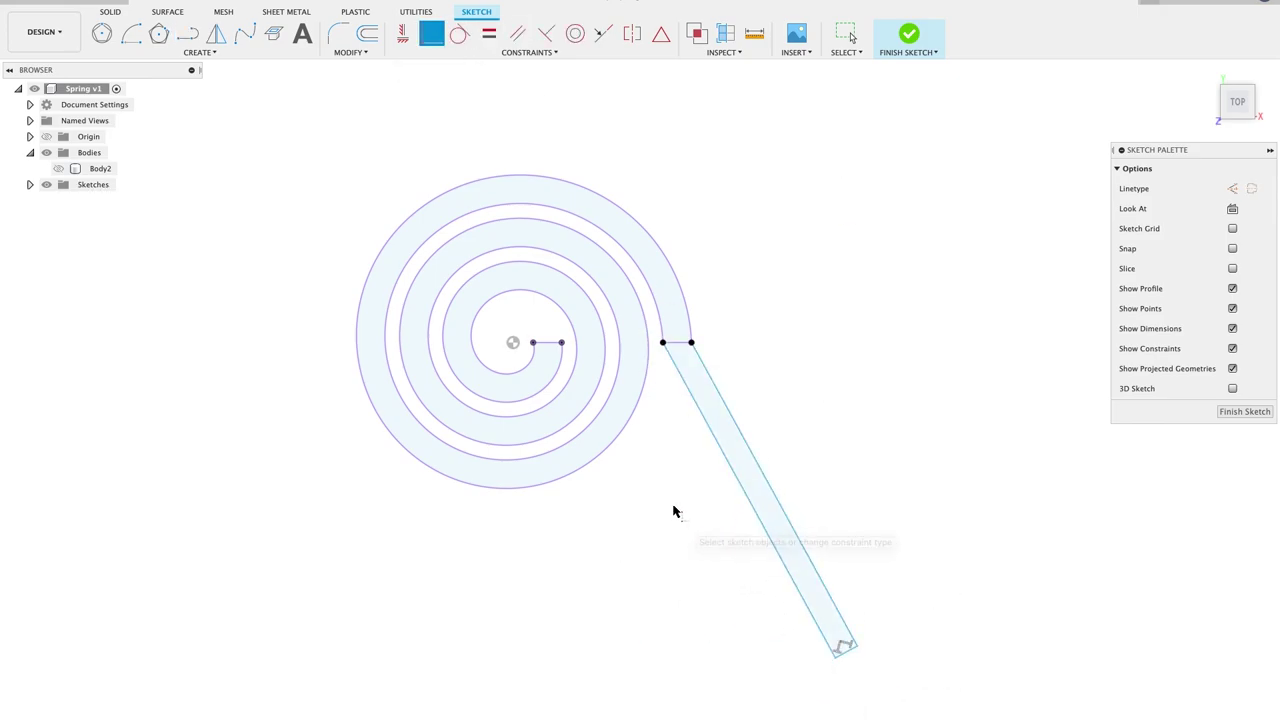
left_click(481, 35)
left_click(706, 366)
Step: Dimension the arm length to 120 mm
key("d")
left_click(700, 474)
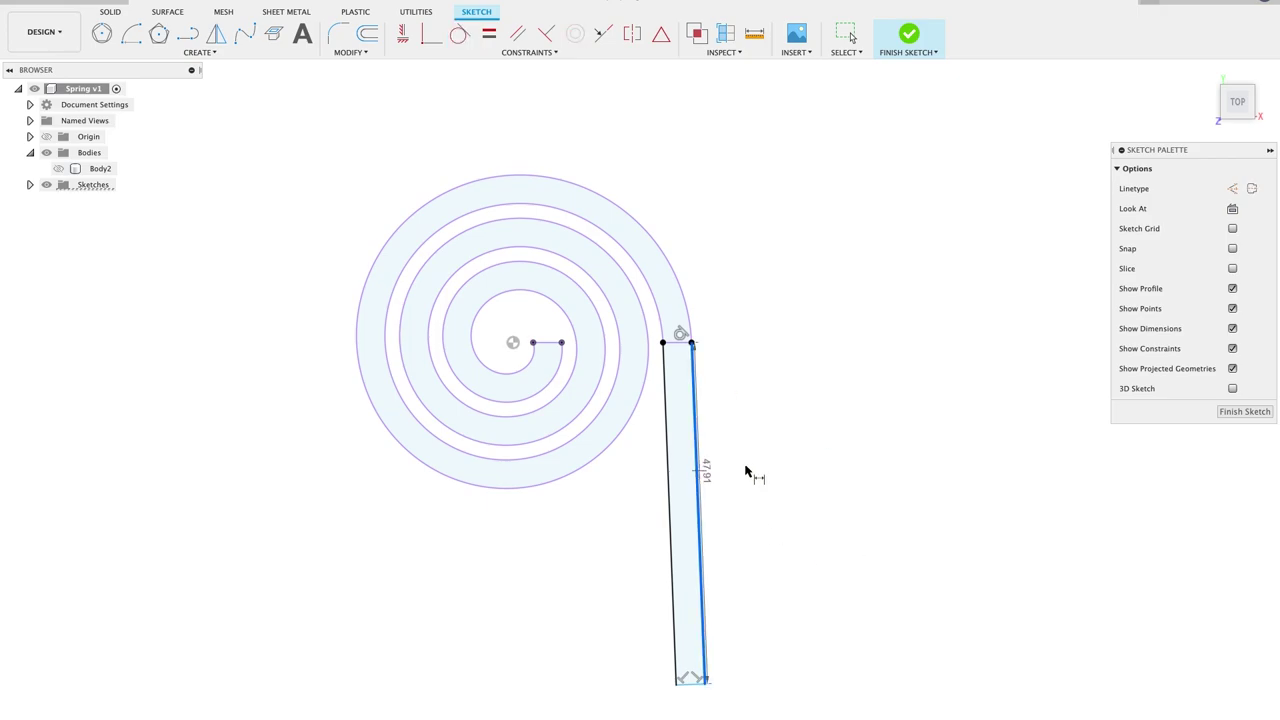
left_click(762, 296)
type("120")
key("Return")
Step: Add a centre circle reaching the spiral's inner end plus a smaller construction circle
scroll(835, 549, "down", 3)
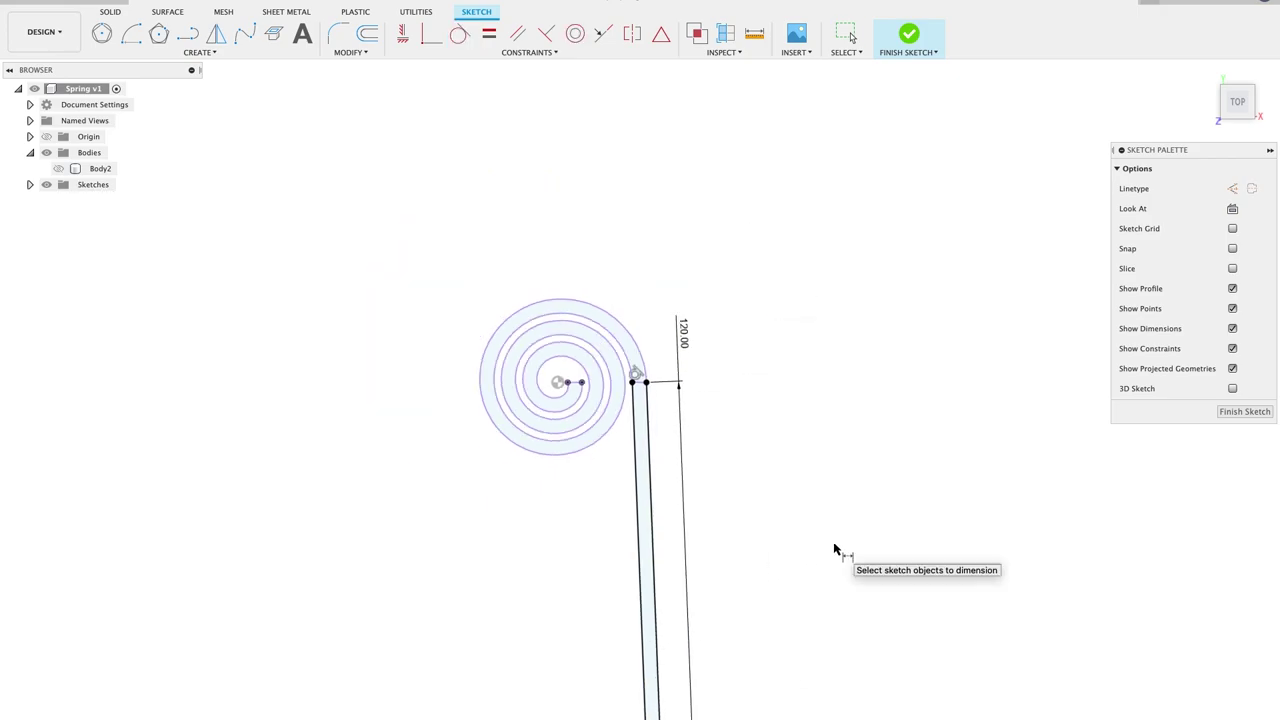
key("c")
scroll(601, 435, "up", 5)
left_click(686, 257)
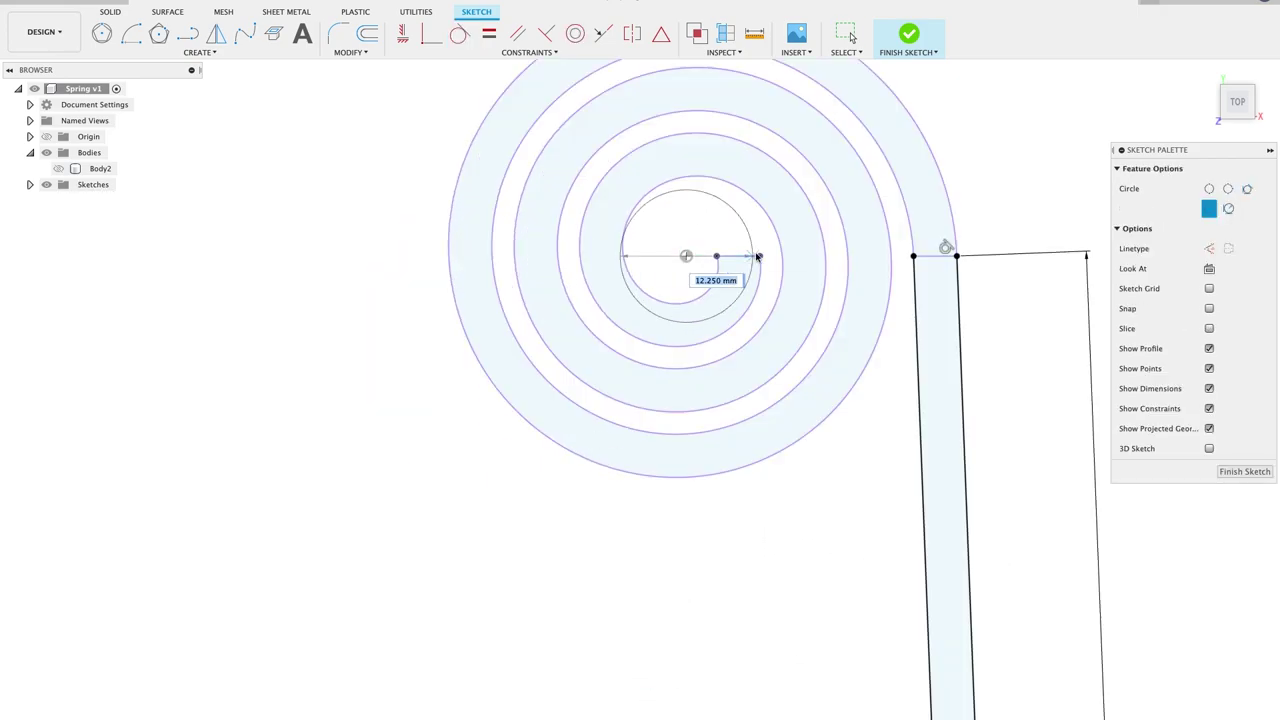
left_click(760, 256)
left_click(686, 257)
left_click(740, 256)
key("Escape")
left_click(740, 256)
key("x")
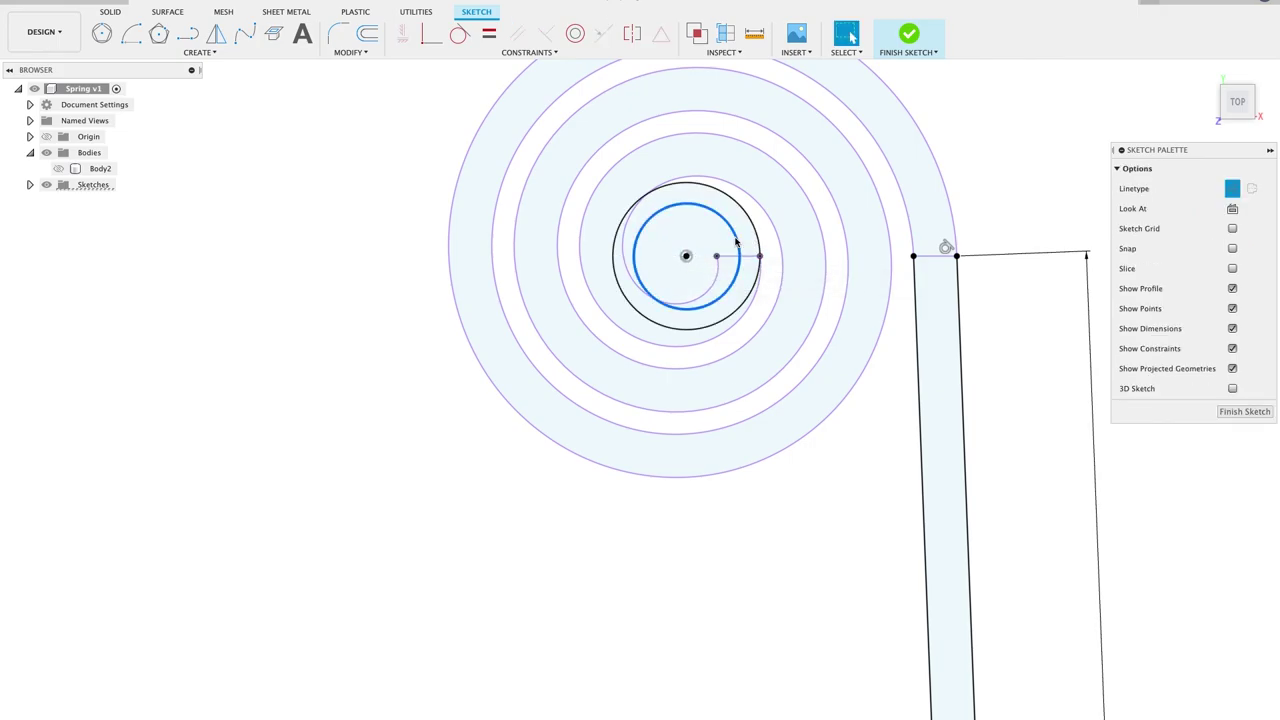
left_click(720, 566)
Step: Draw an 8 mm hexagon at the spiral centre, constrain its edge, and finish the sketch
key("p")
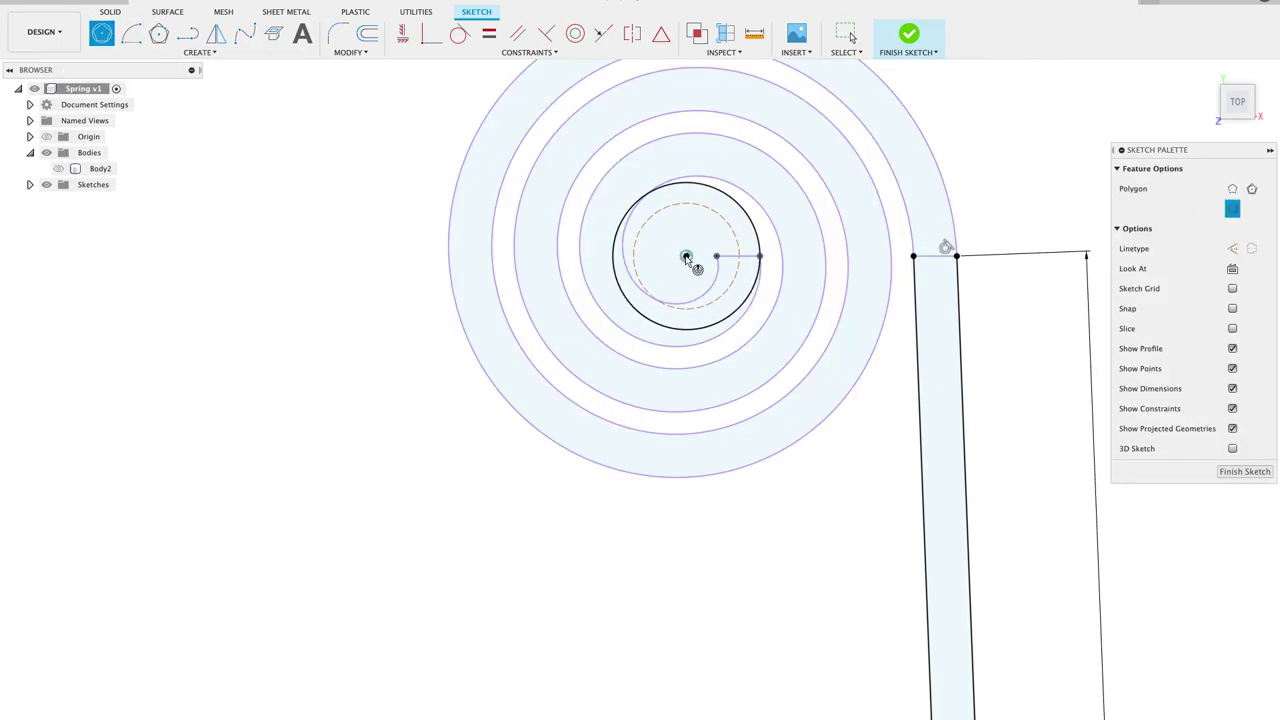
left_click(686, 257)
left_click(720, 207)
key("d")
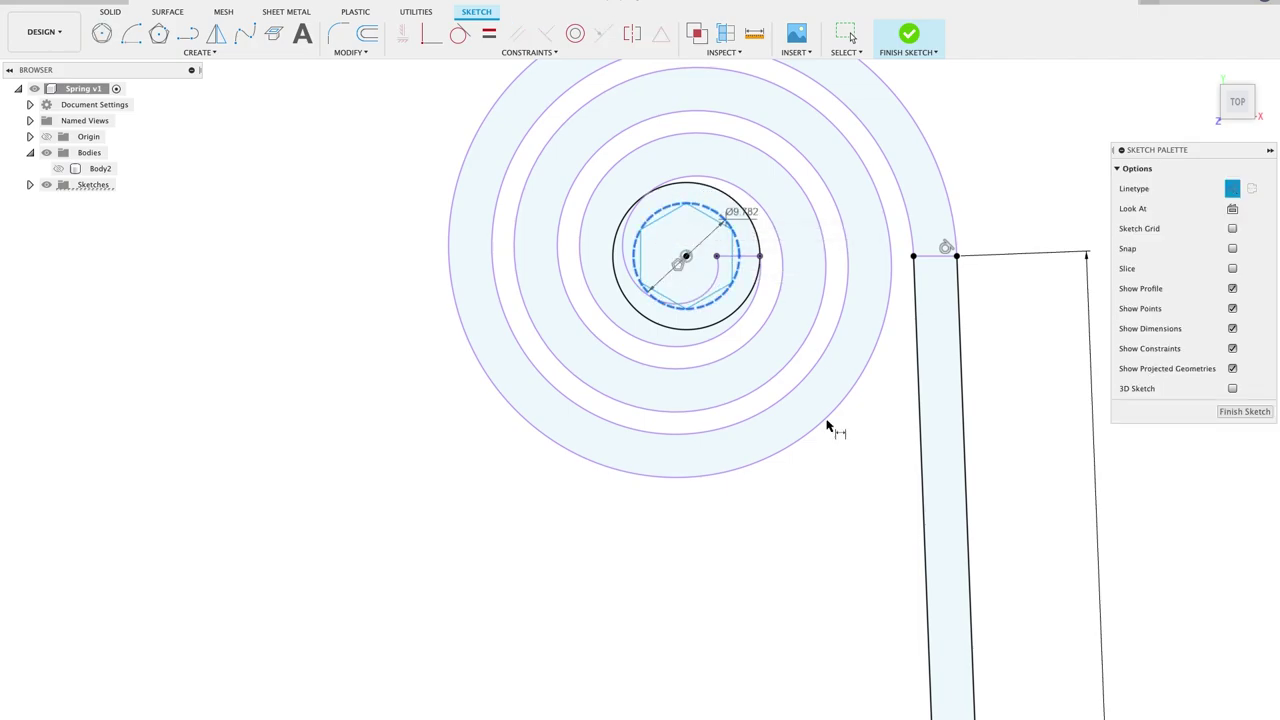
left_click(721, 295)
left_click(777, 591)
type("8")
key("Return")
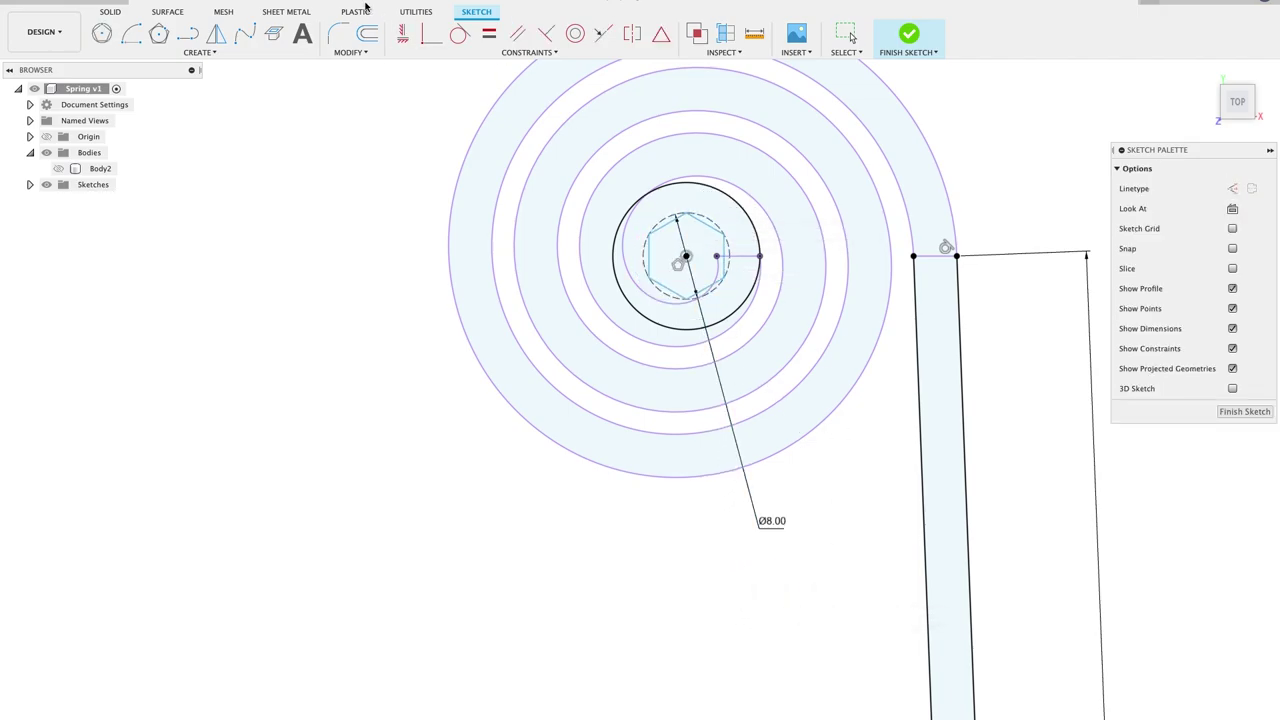
left_click(403, 33)
left_click(724, 254)
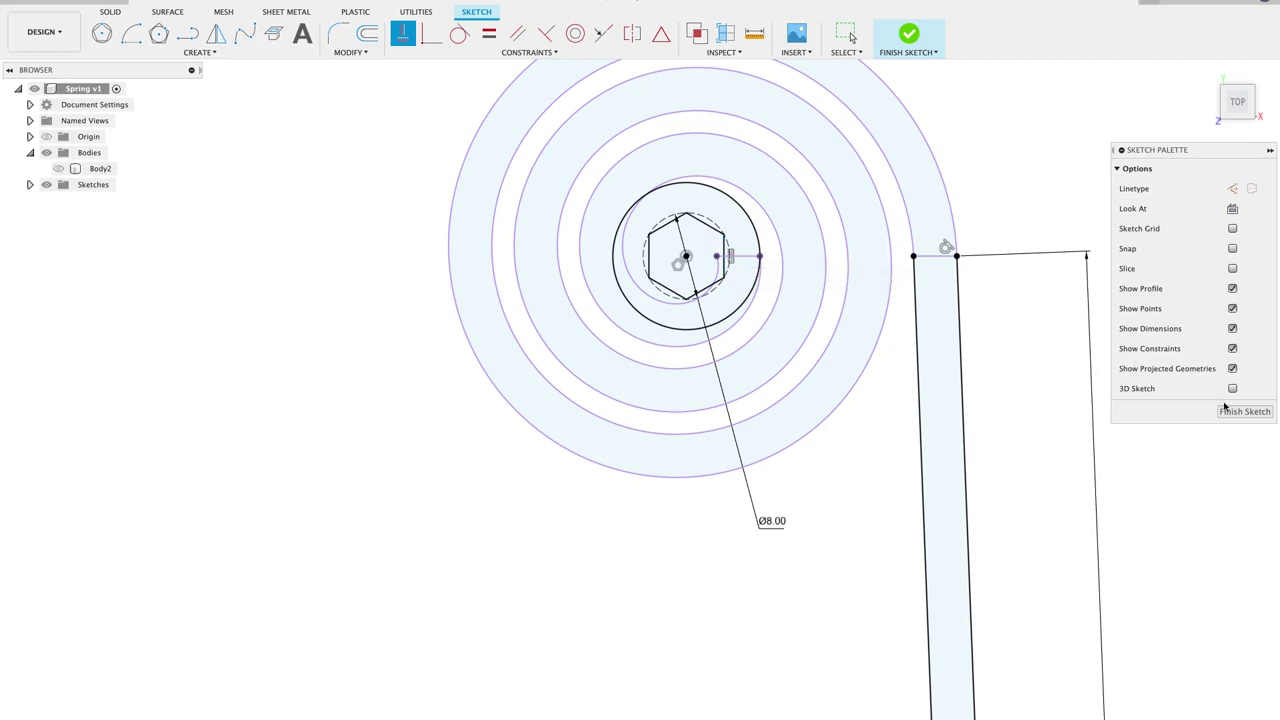
left_click(1244, 411)
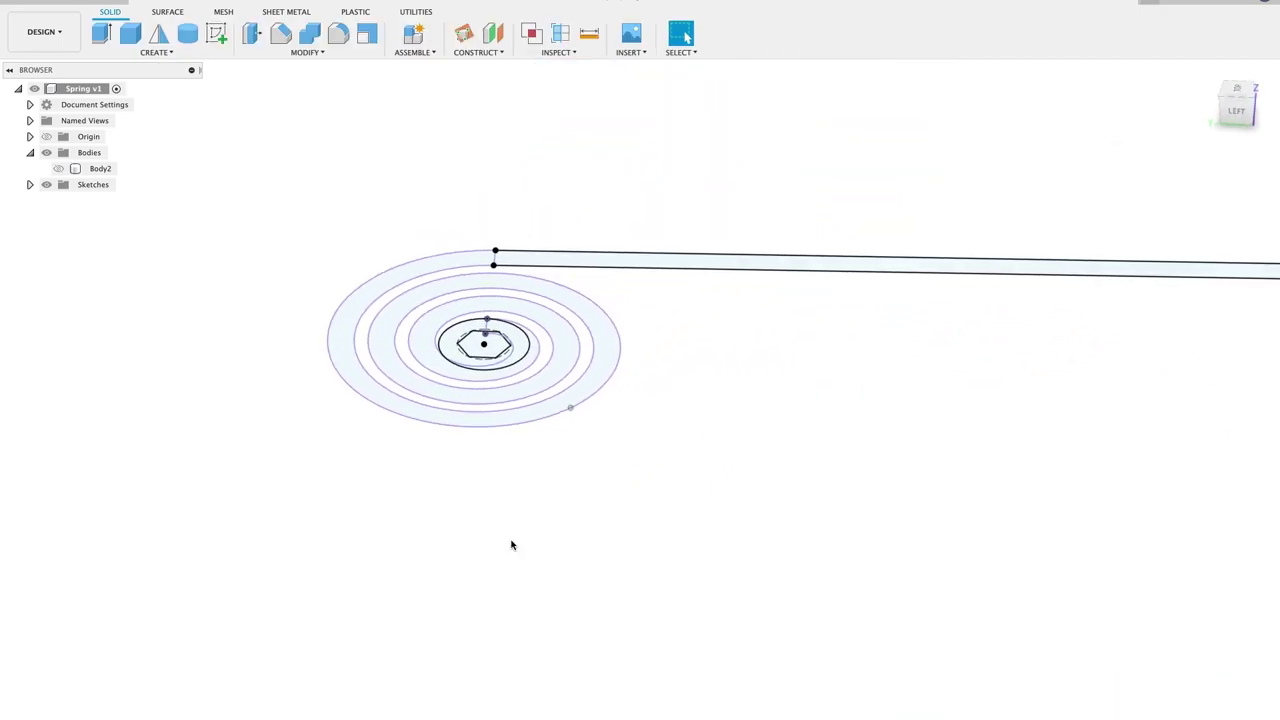
Step: Extrude the arm, spiral, inner ring and hexagon-area profiles 7 mm as a new body
left_click(98, 35)
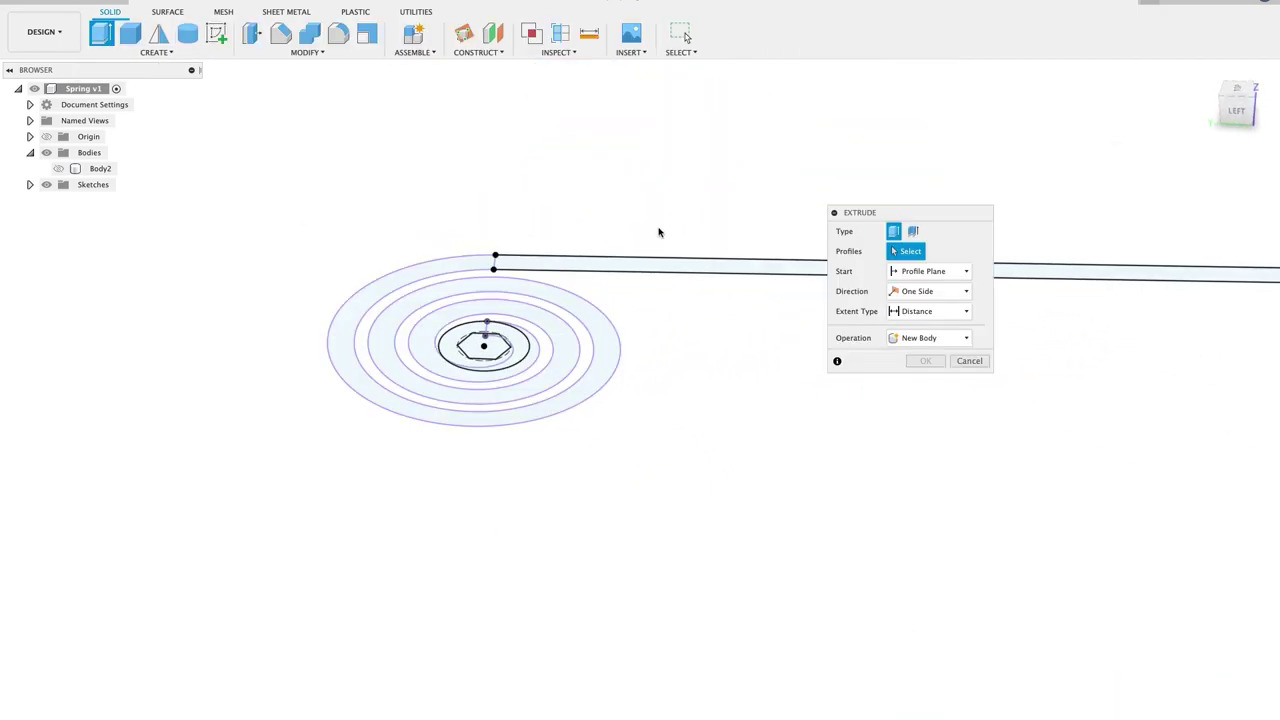
left_click(580, 266)
left_click(476, 268)
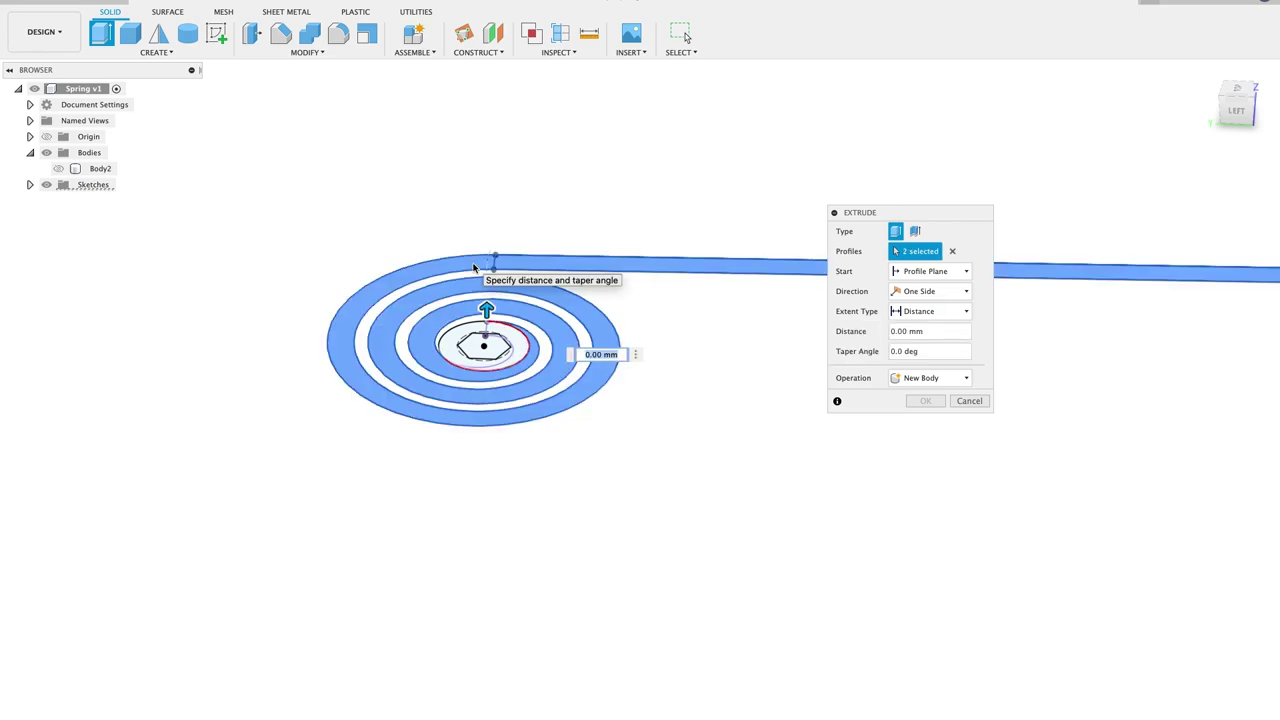
left_click(458, 360)
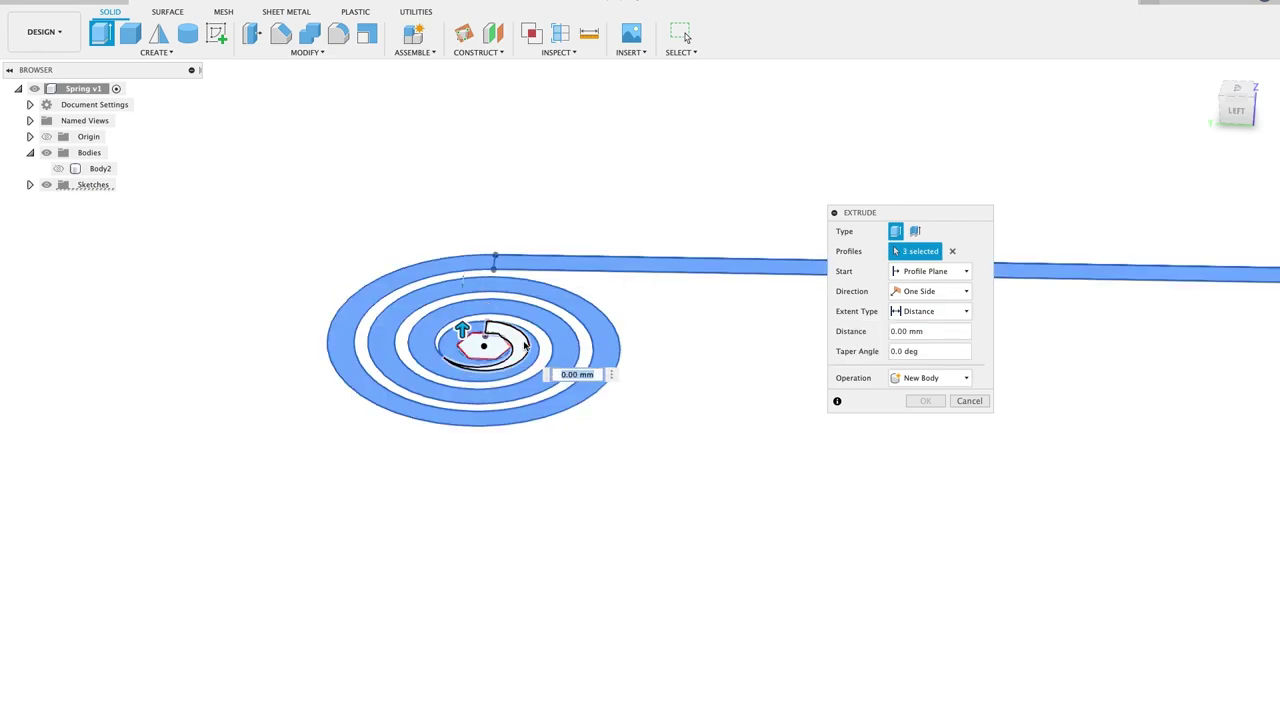
left_click(512, 337)
left_click_drag(512, 337, 510, 297)
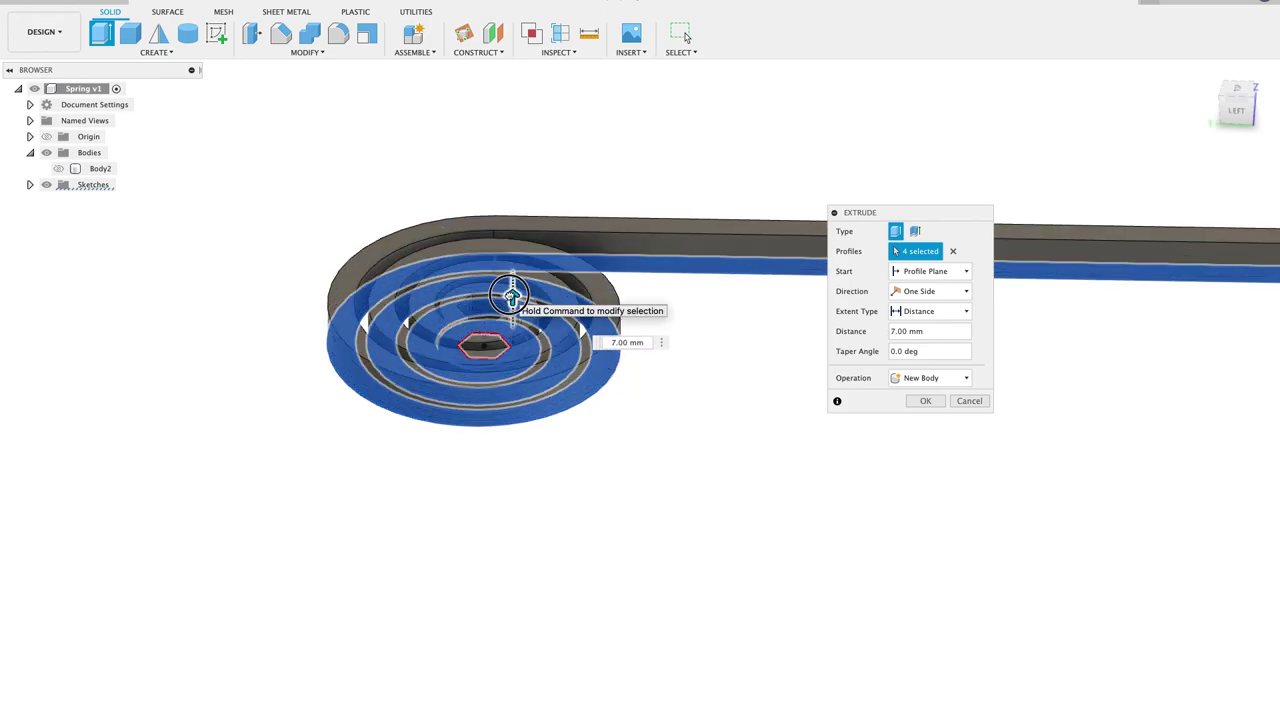
left_click(927, 401)
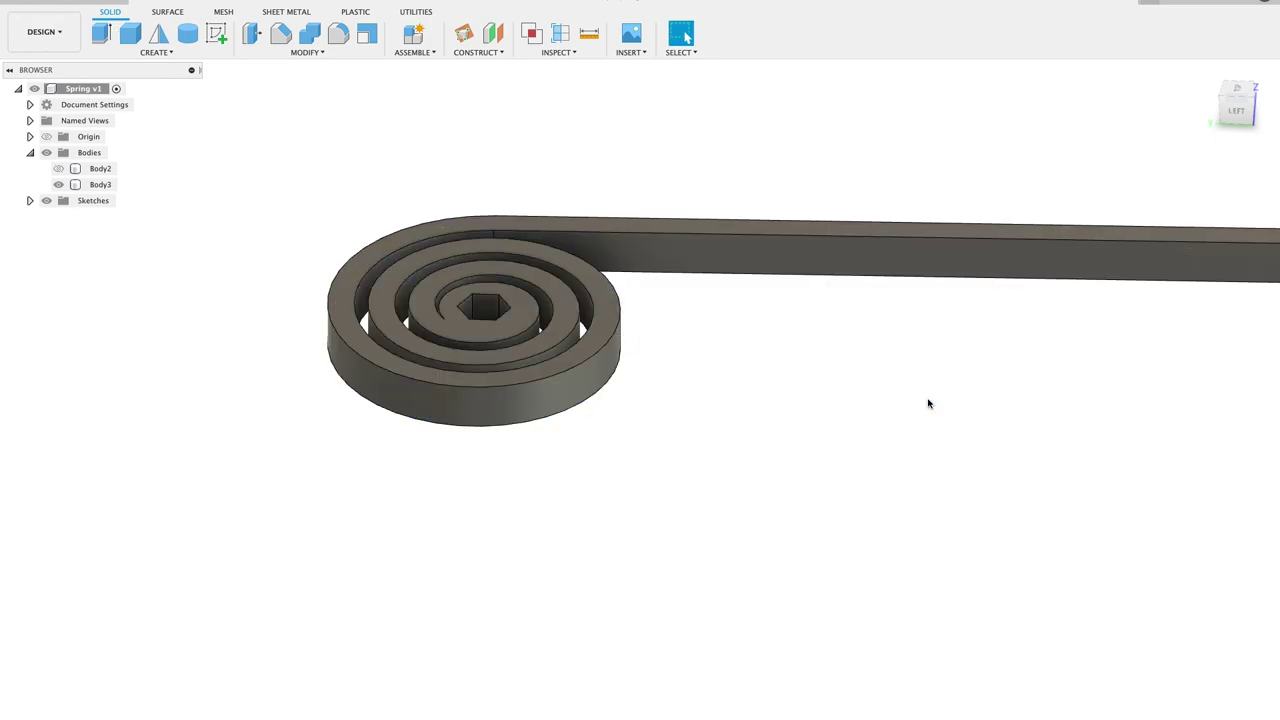
middle_click_drag(927, 401, 928, 403, "shift")
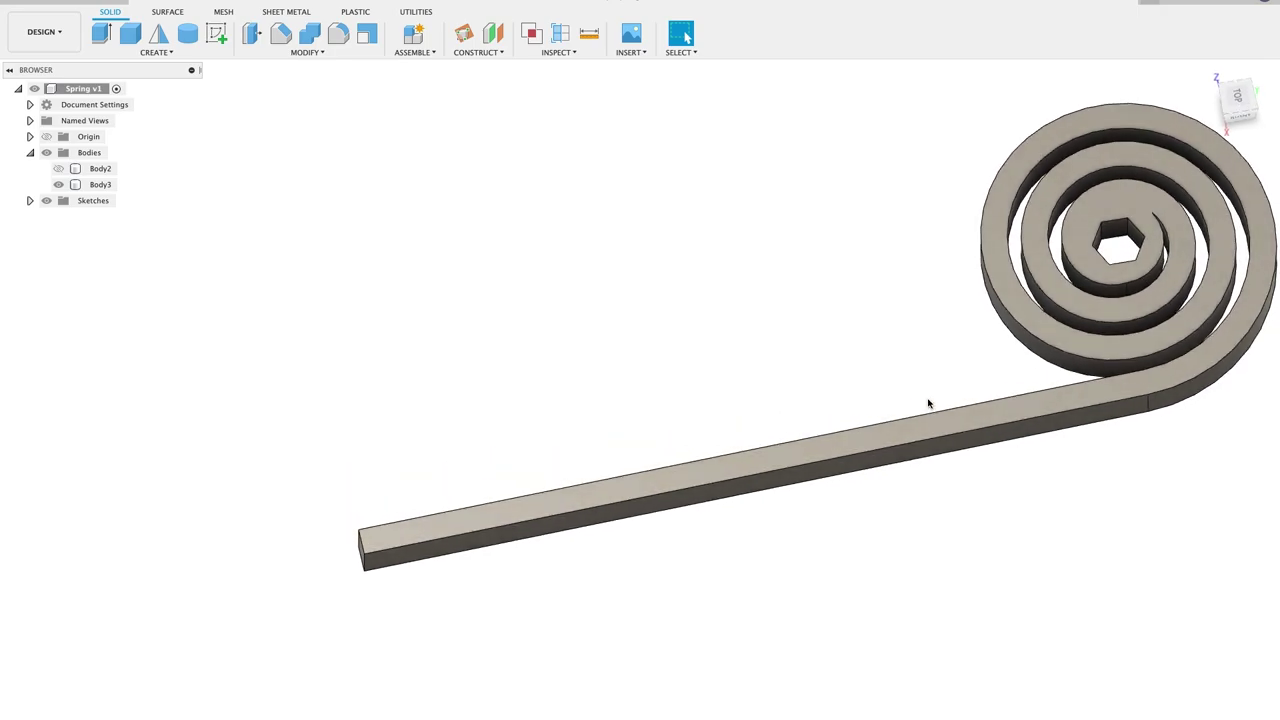
Step: Fillet the inner spiral end edge with a 0.50 mm radius
key("f")
scroll(1082, 220, "up", 5)
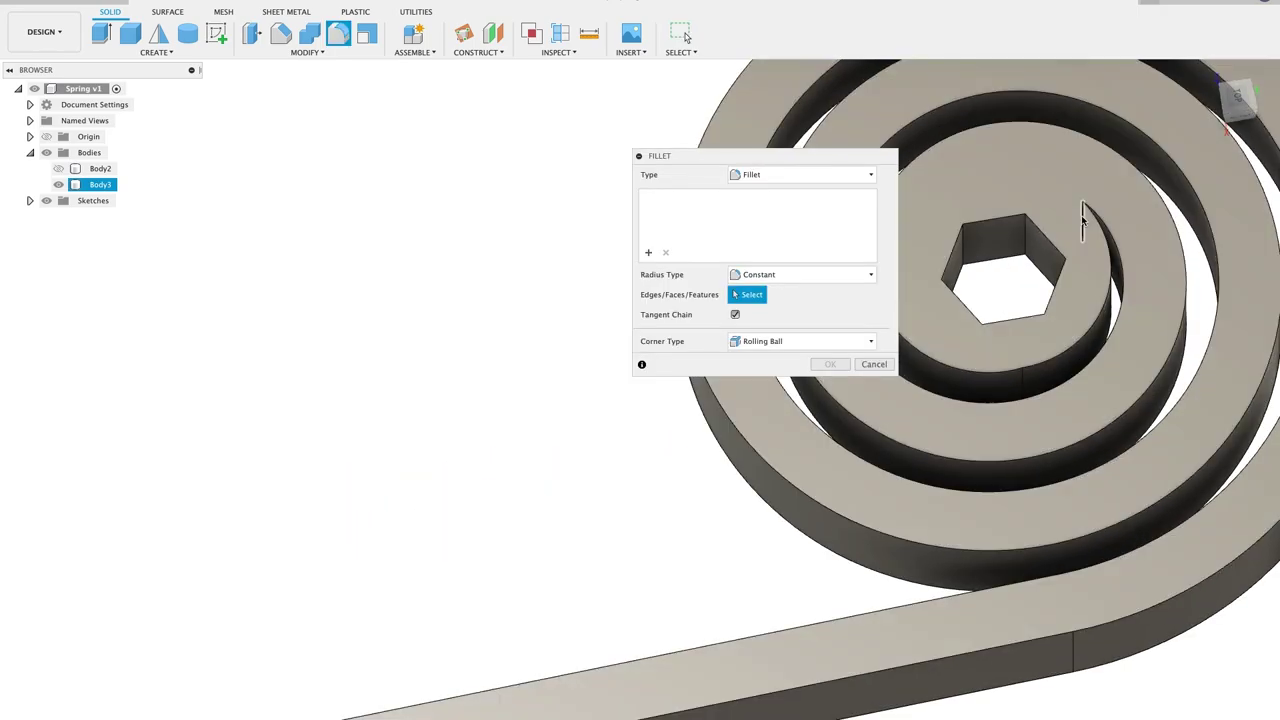
left_click(1082, 220)
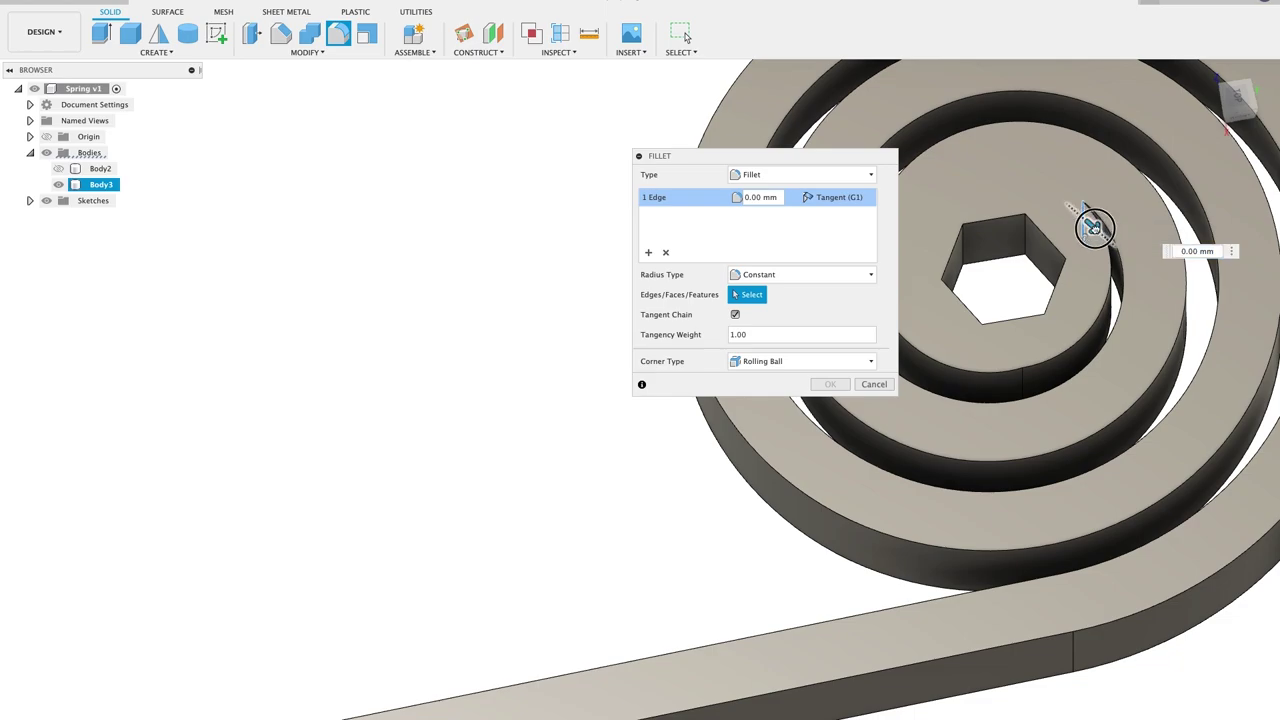
left_click_drag(1112, 256, 1127, 273)
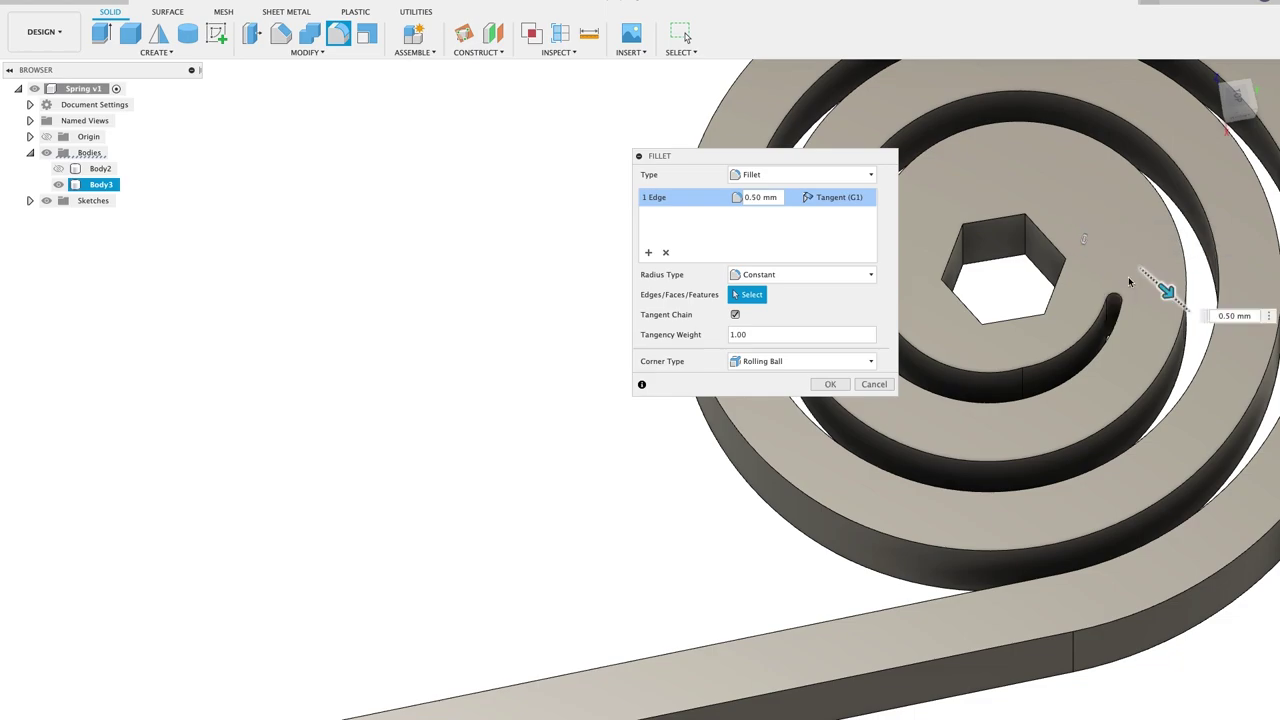
left_click(829, 385)
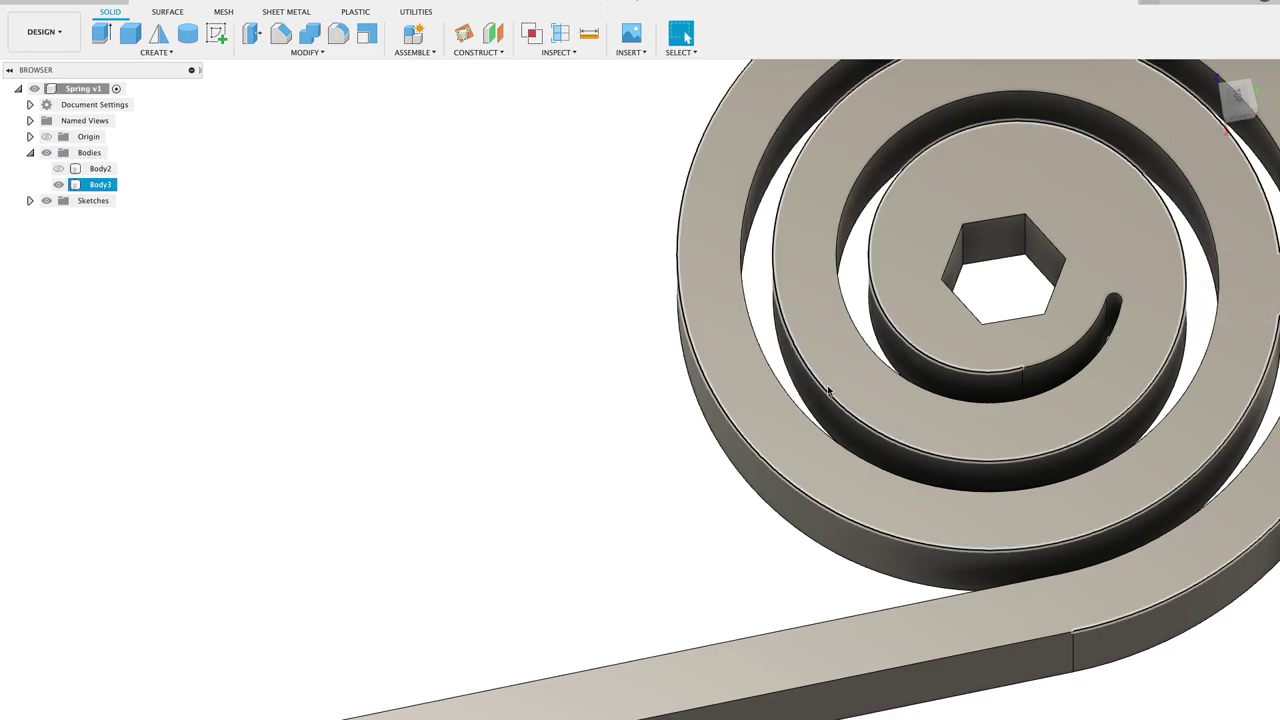
left_click(503, 400)
scroll(503, 400, "down", 8)
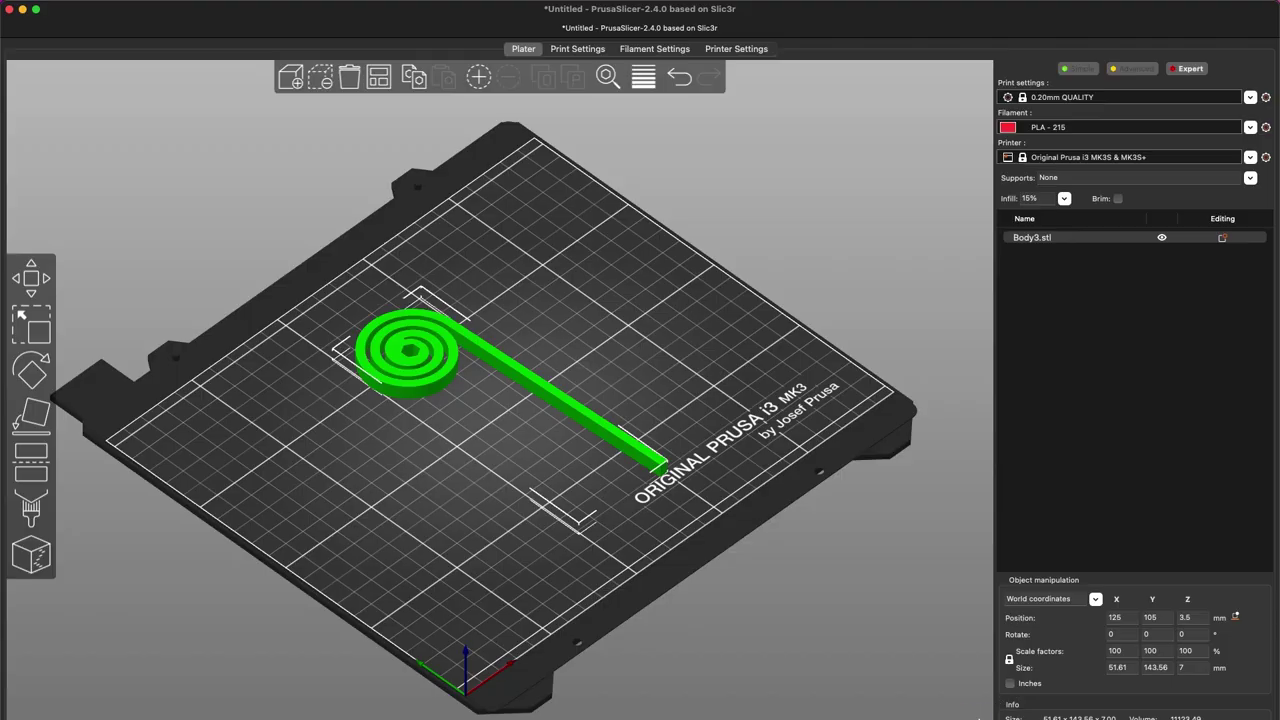
Step: Slice the spring in PrusaSlicer and step through the layers to inspect the infill
left_click_drag(615, 628, 550, 626)
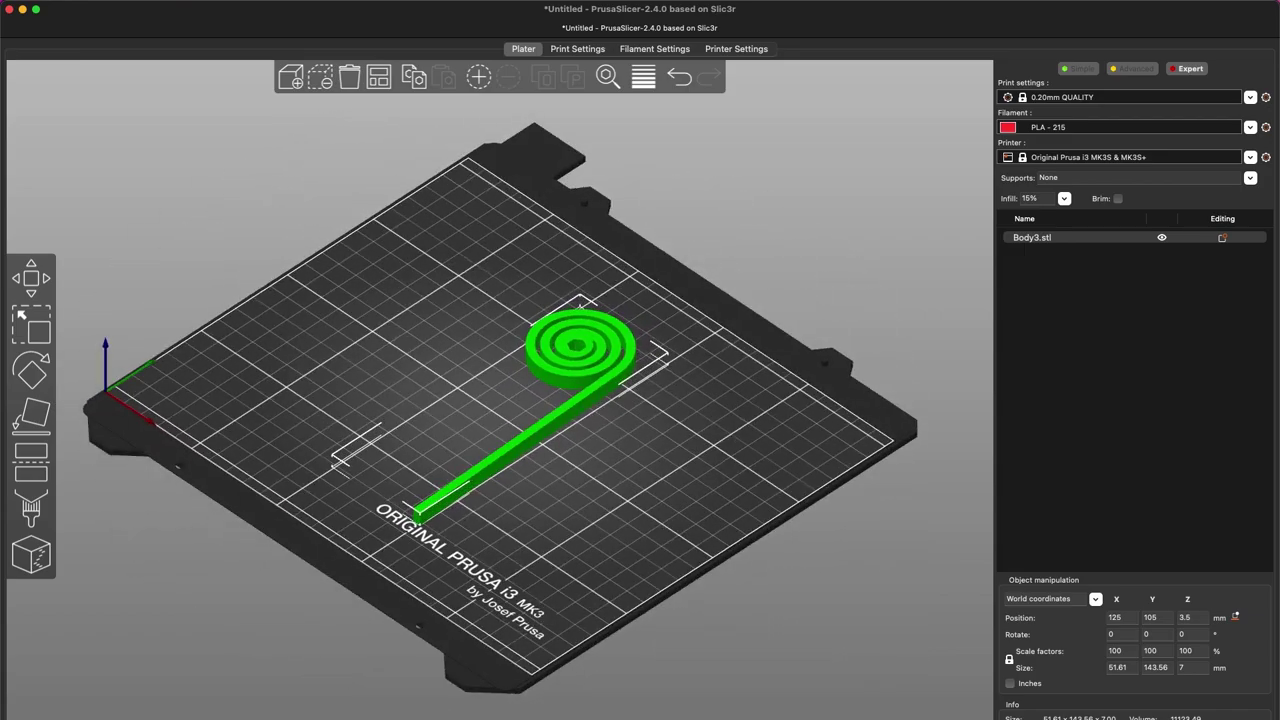
key("Tab")
scroll(490, 340, "up", 6)
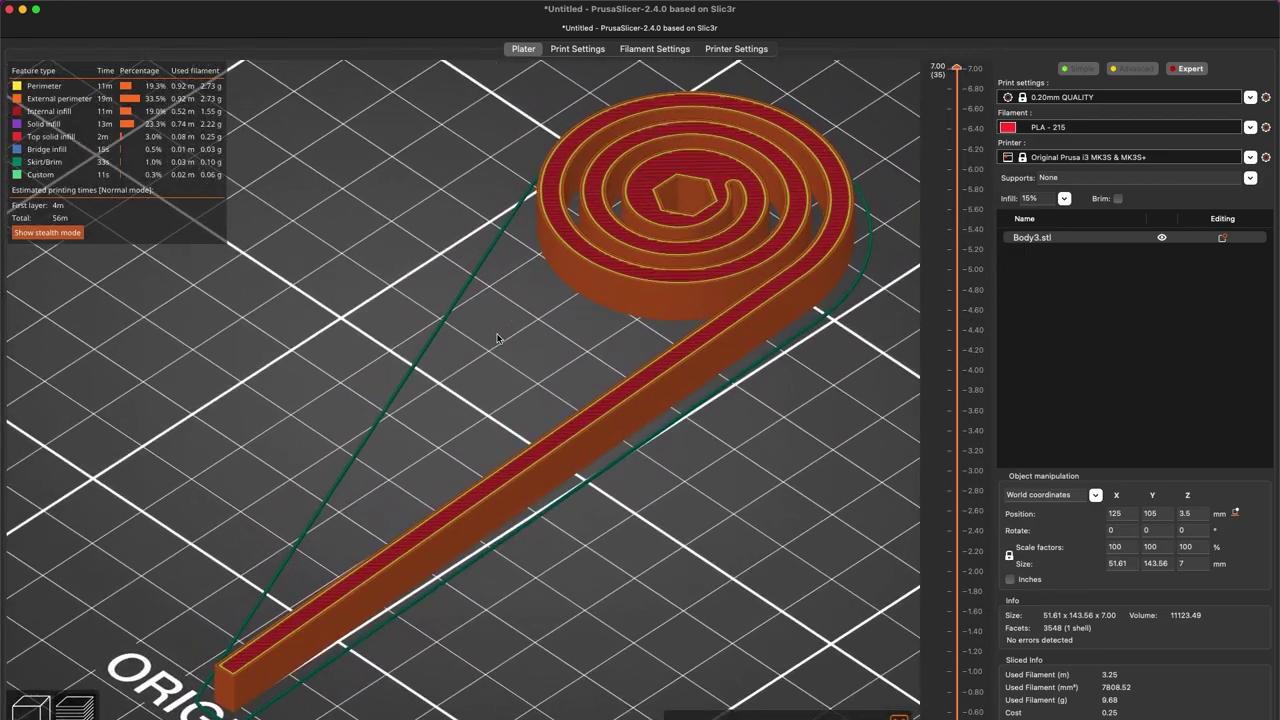
left_click_drag(958, 68, 956, 268)
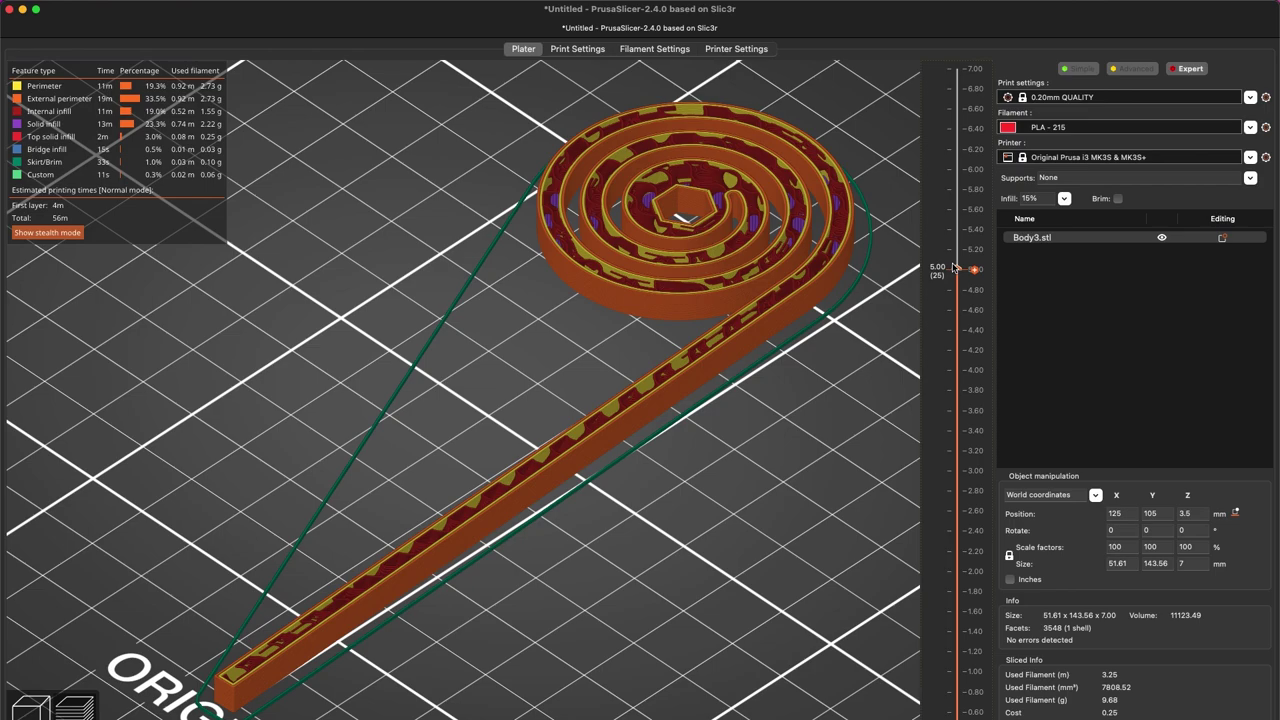
Step: Raise the print perimeters to 10 and re-slice the spring
left_click(573, 50)
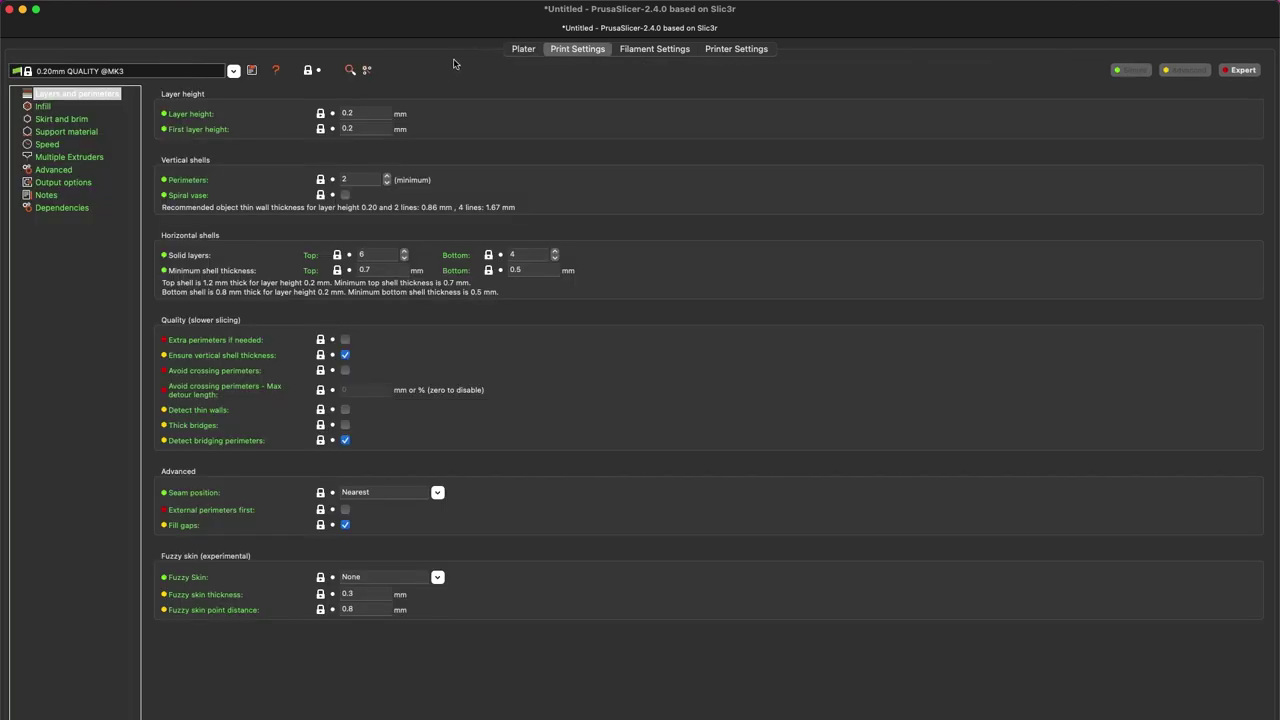
left_click(387, 175)
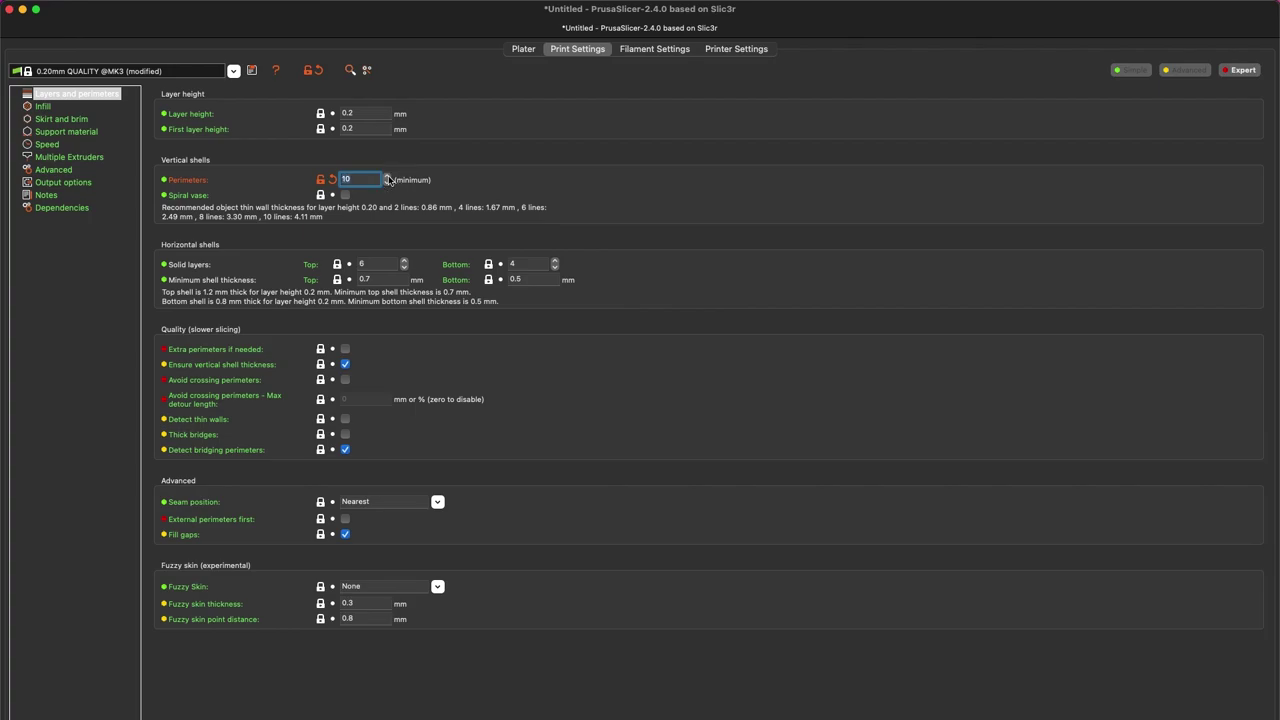
left_click(522, 50)
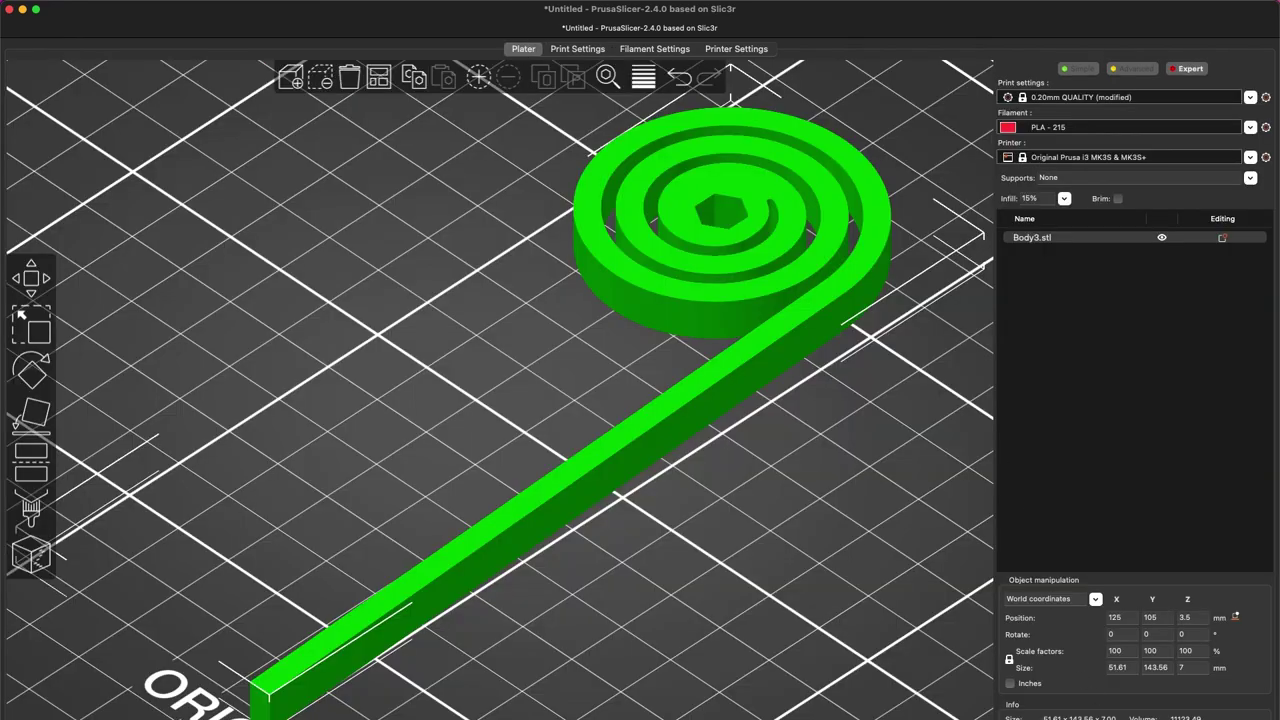
key("Tab")
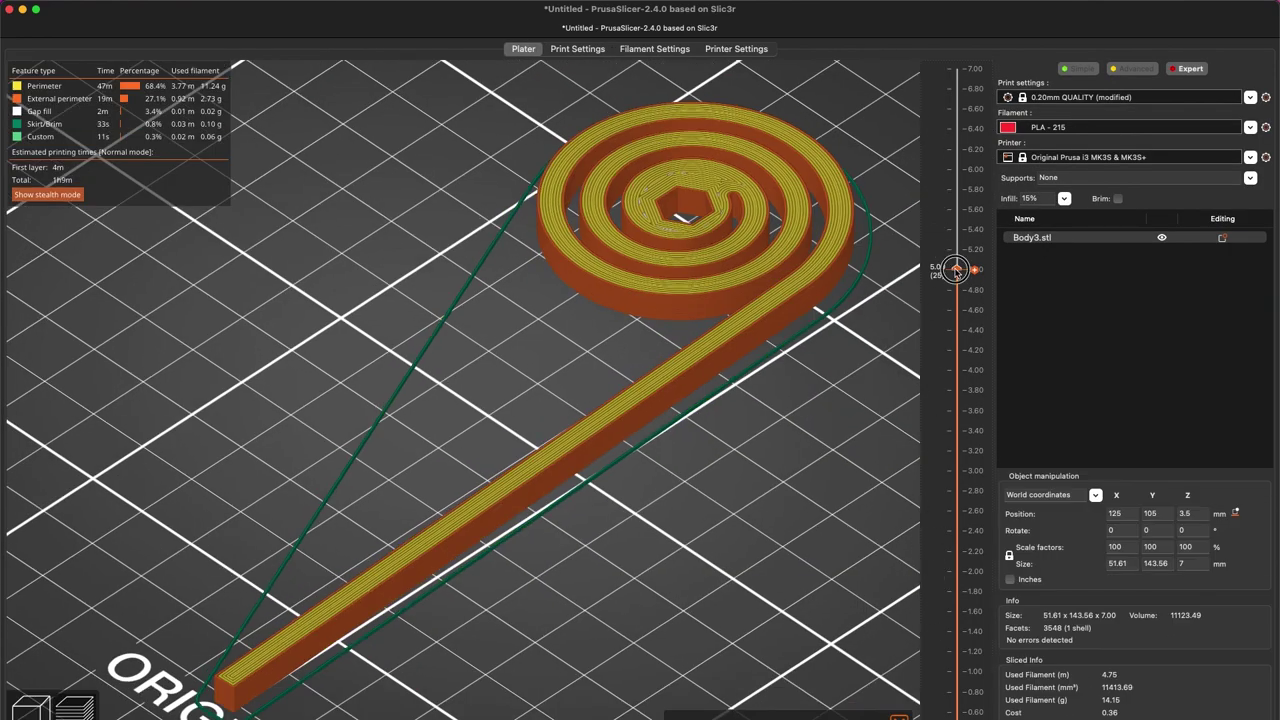
Step: In Fusion 360, edit the coil feature to reduce its section size
right_click(104, 707)
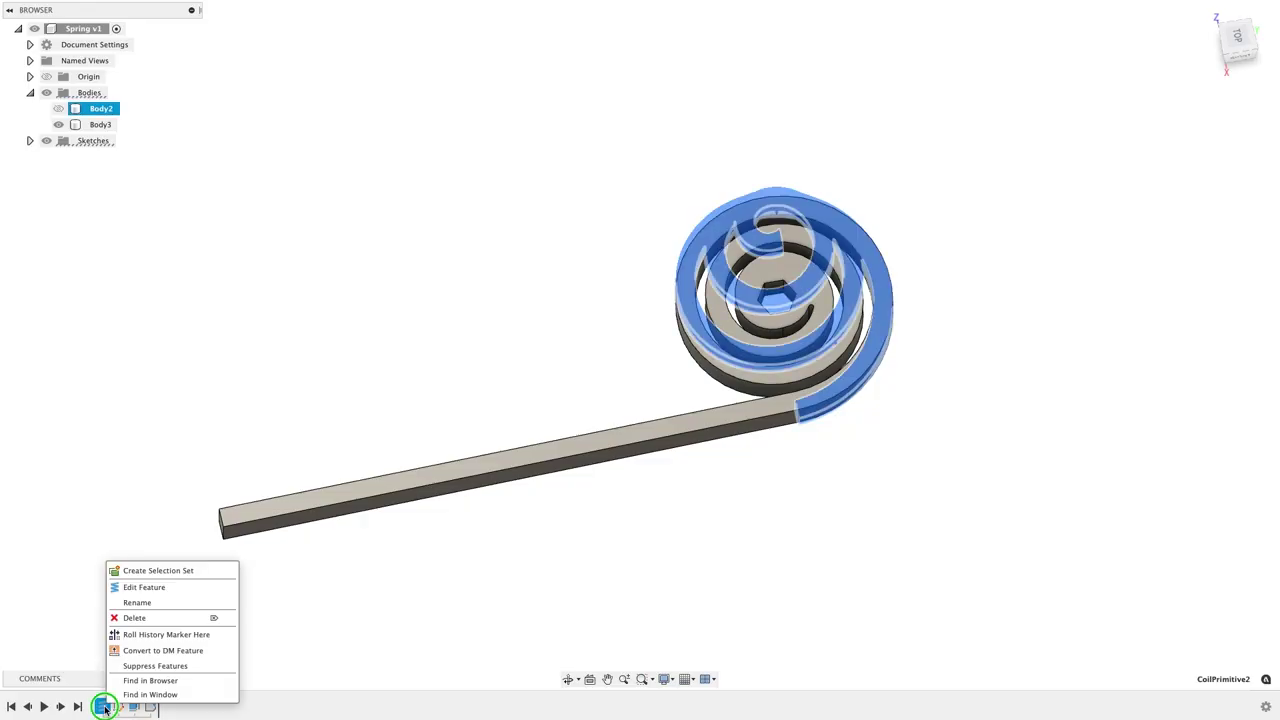
left_click(150, 587)
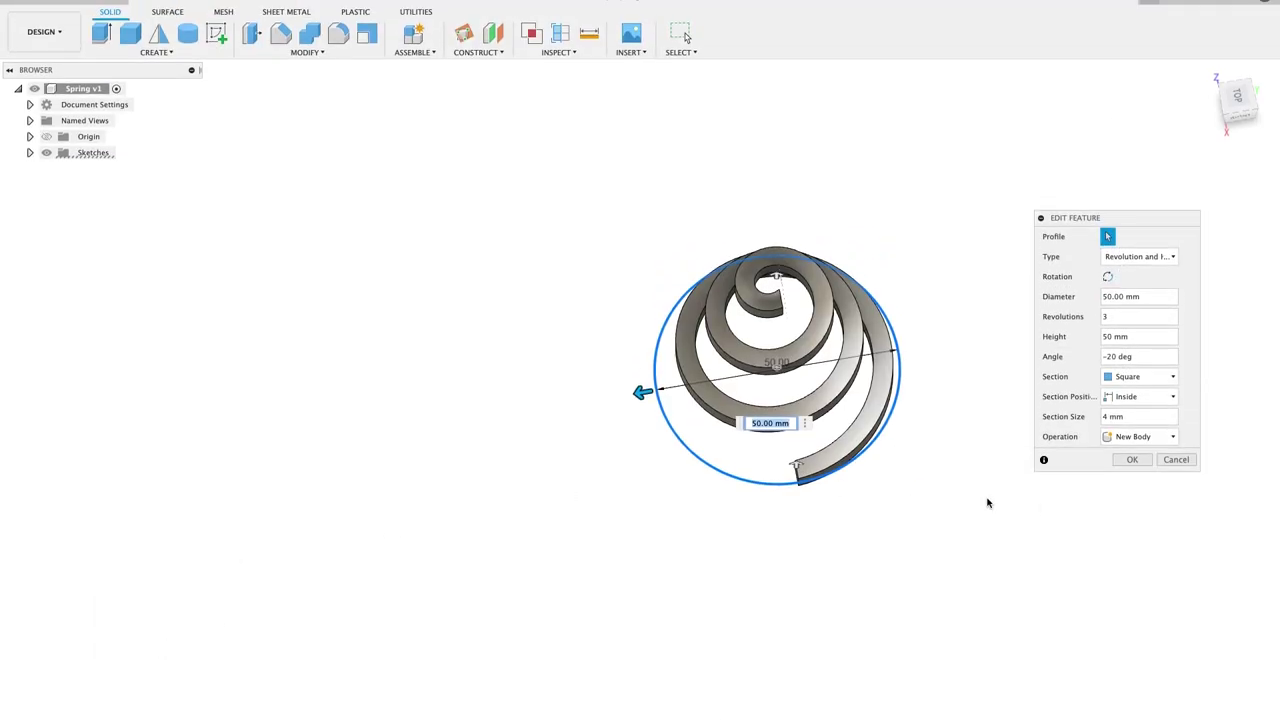
left_click(1107, 415)
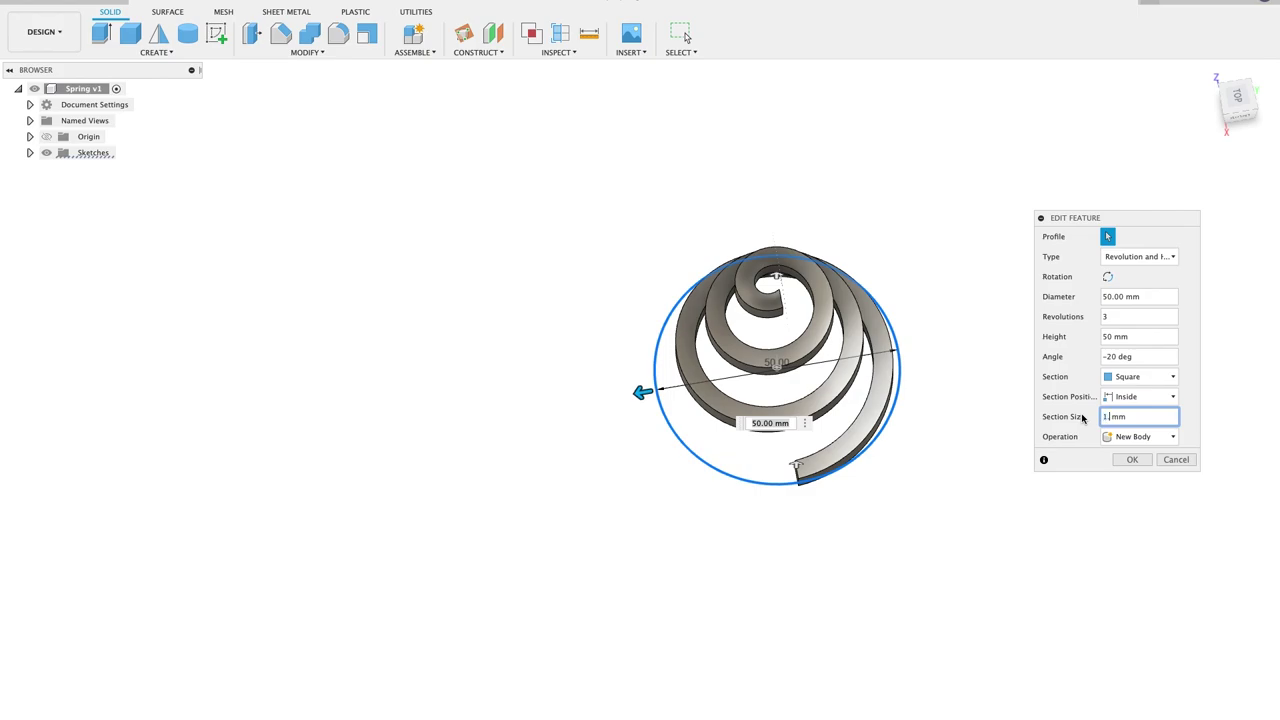
key("Return")
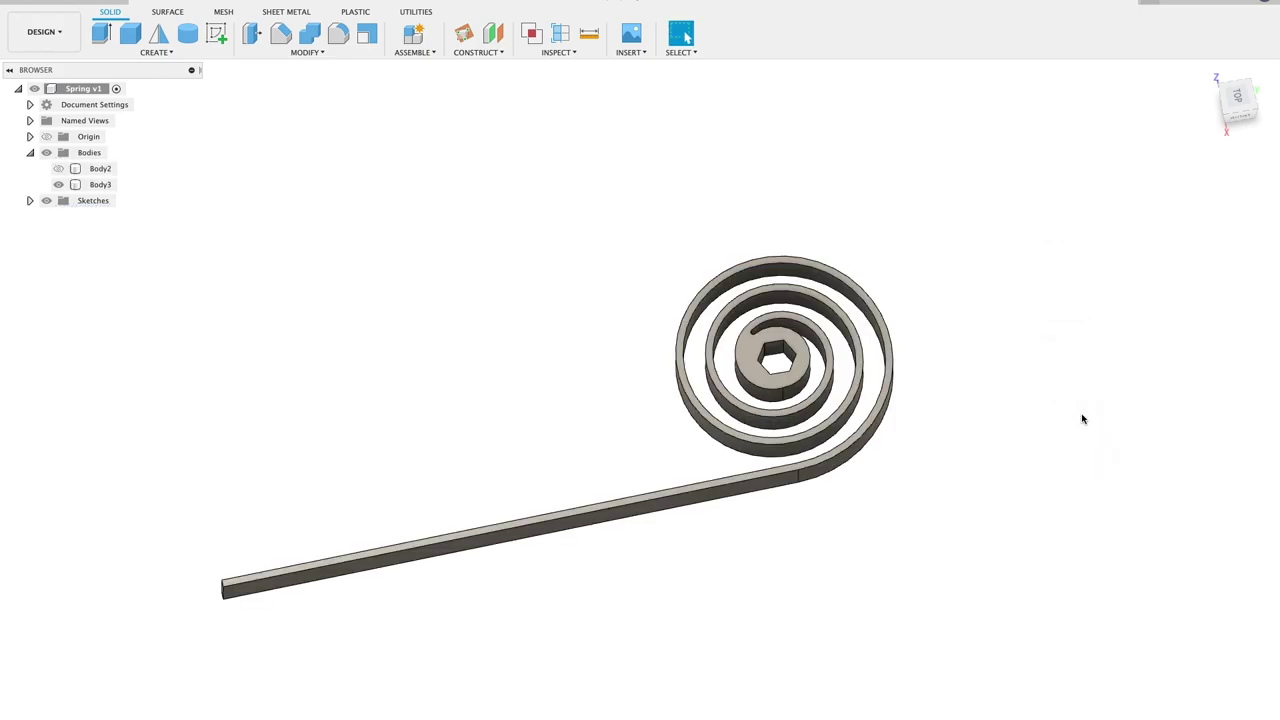